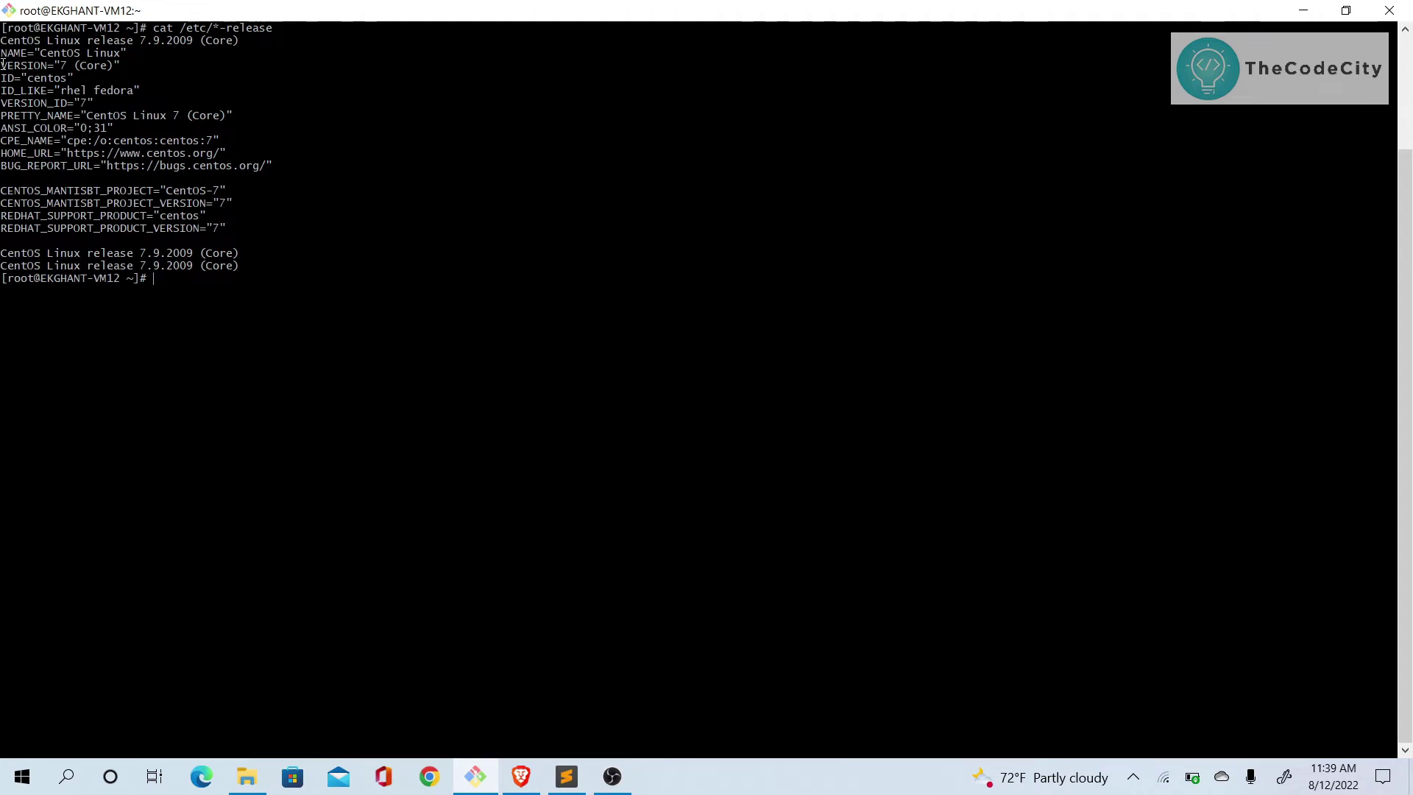
Highlight the PRETTY_NAME line showing CentOS Linux 7 (Core), then clear the highlight.
left_click_drag(2, 105, 232, 115)
right_click(234, 116)
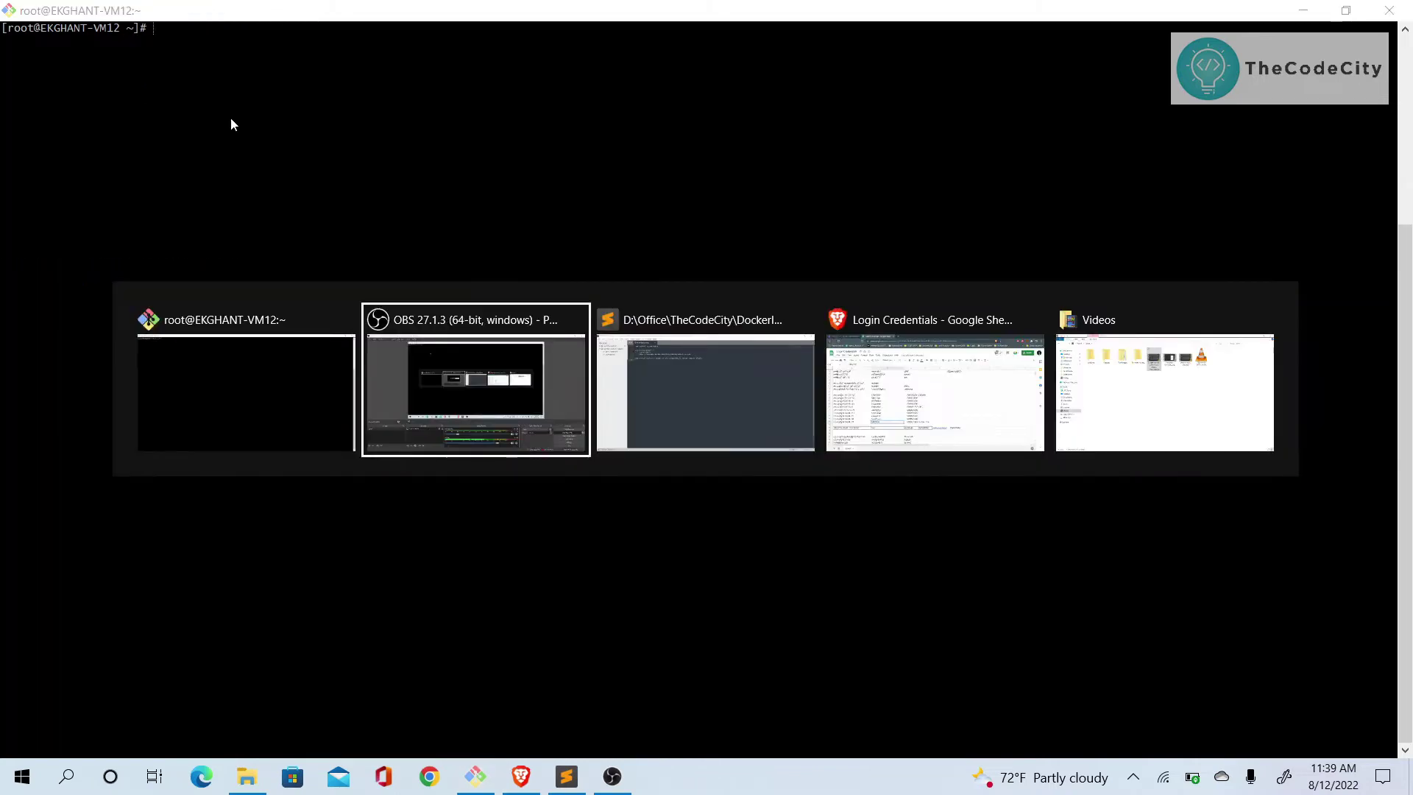
Copy the yum-utils install line from the Sublime Text notes and return to the terminal.
key("Tab")
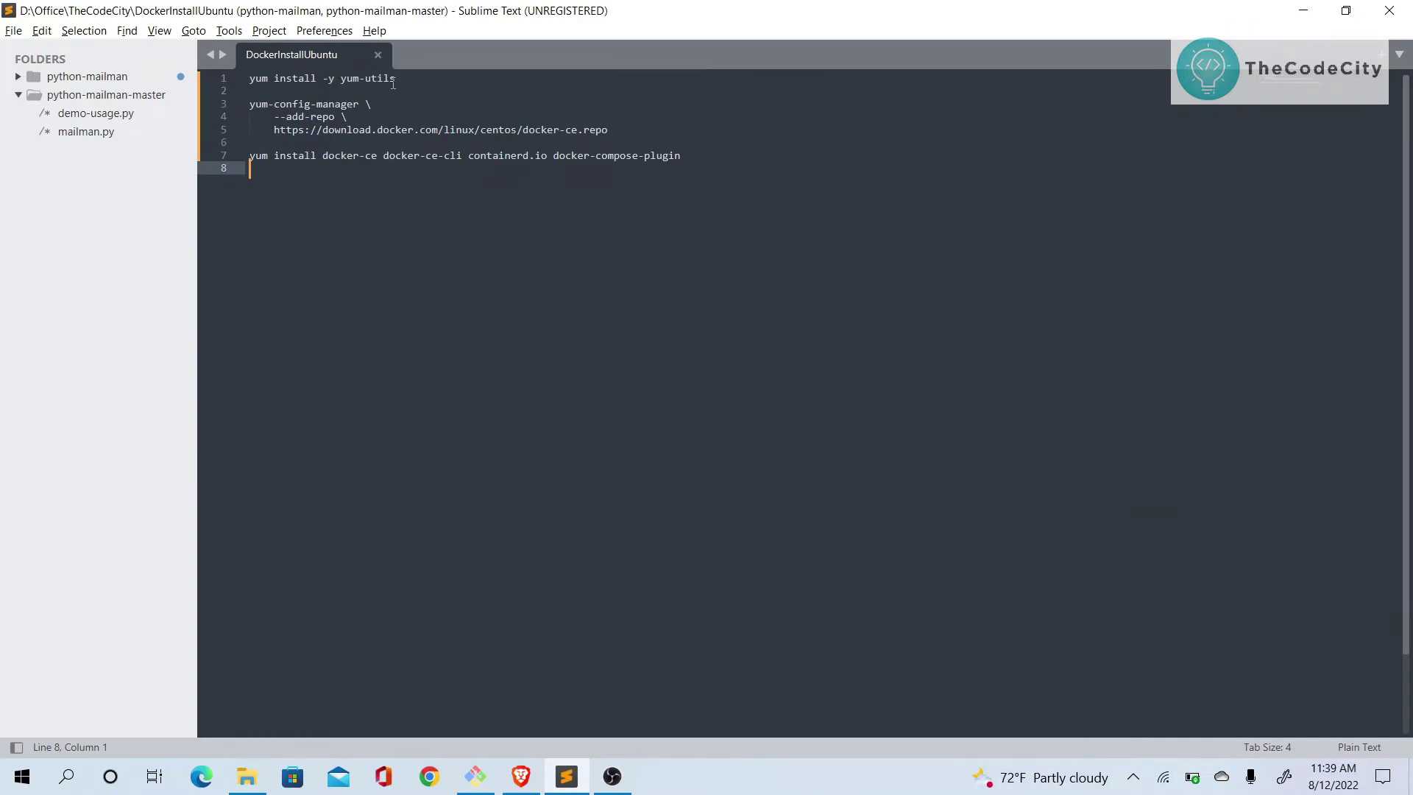
left_click_drag(408, 78, 227, 73)
key("ctrl+c")
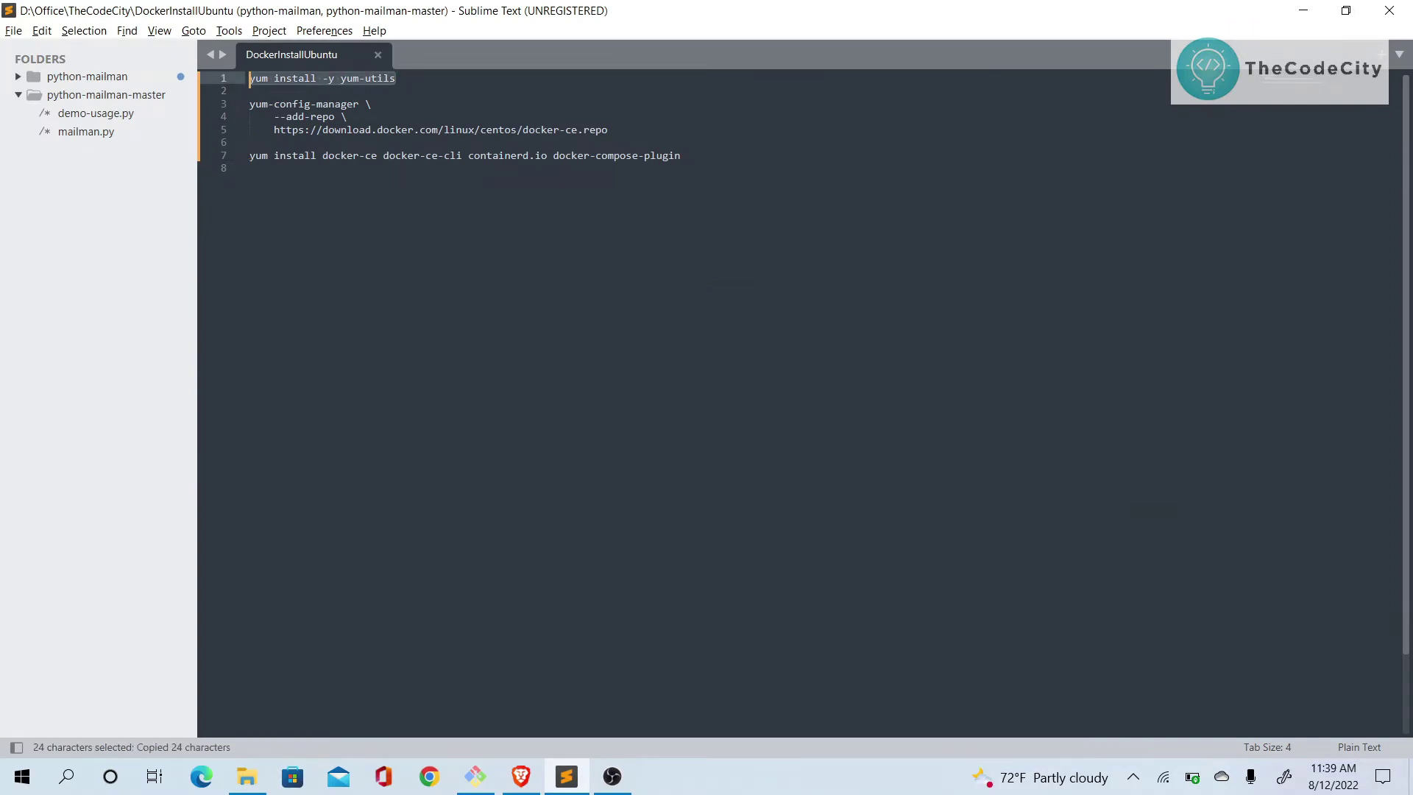
key("alt+space")
key("Escape")
key("alt+Tab")
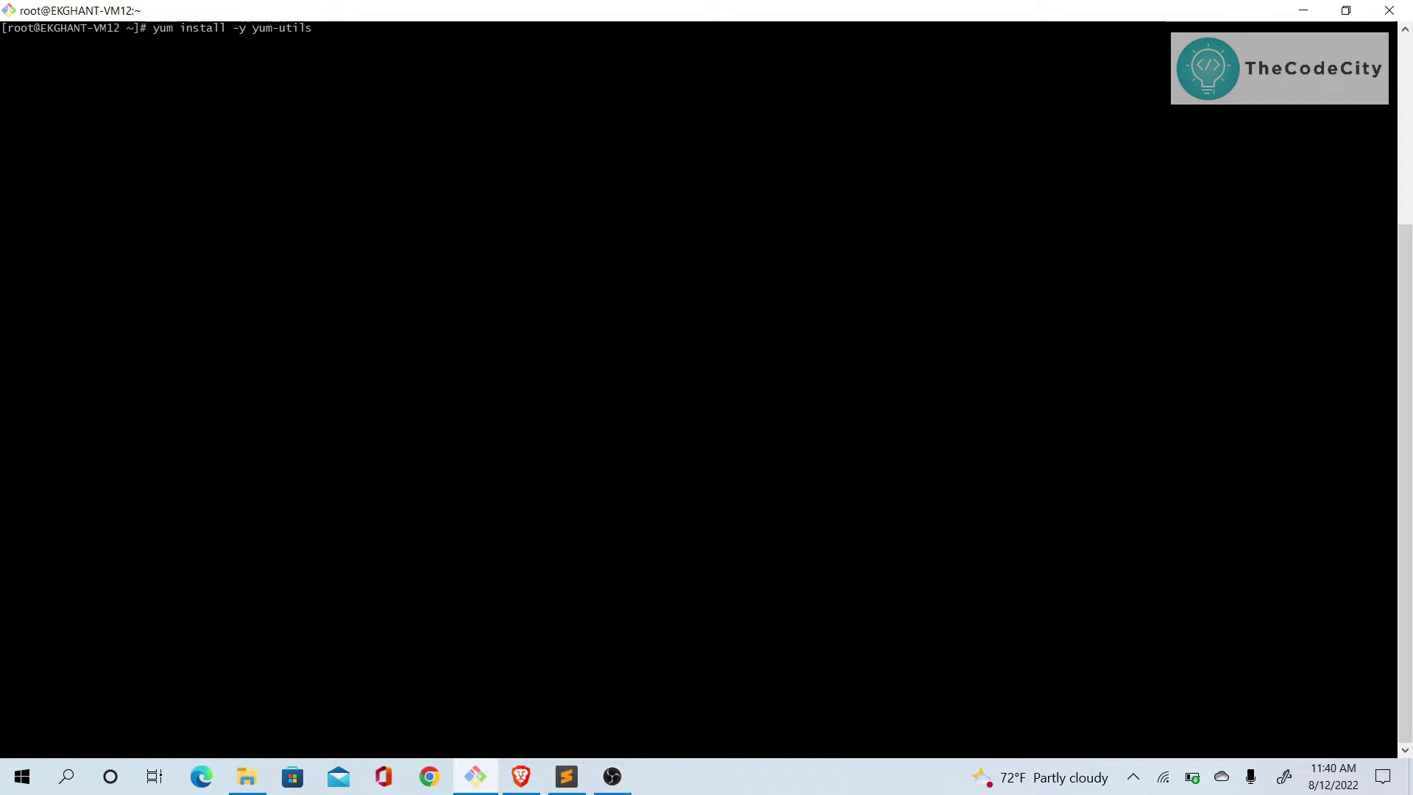
type("sud")
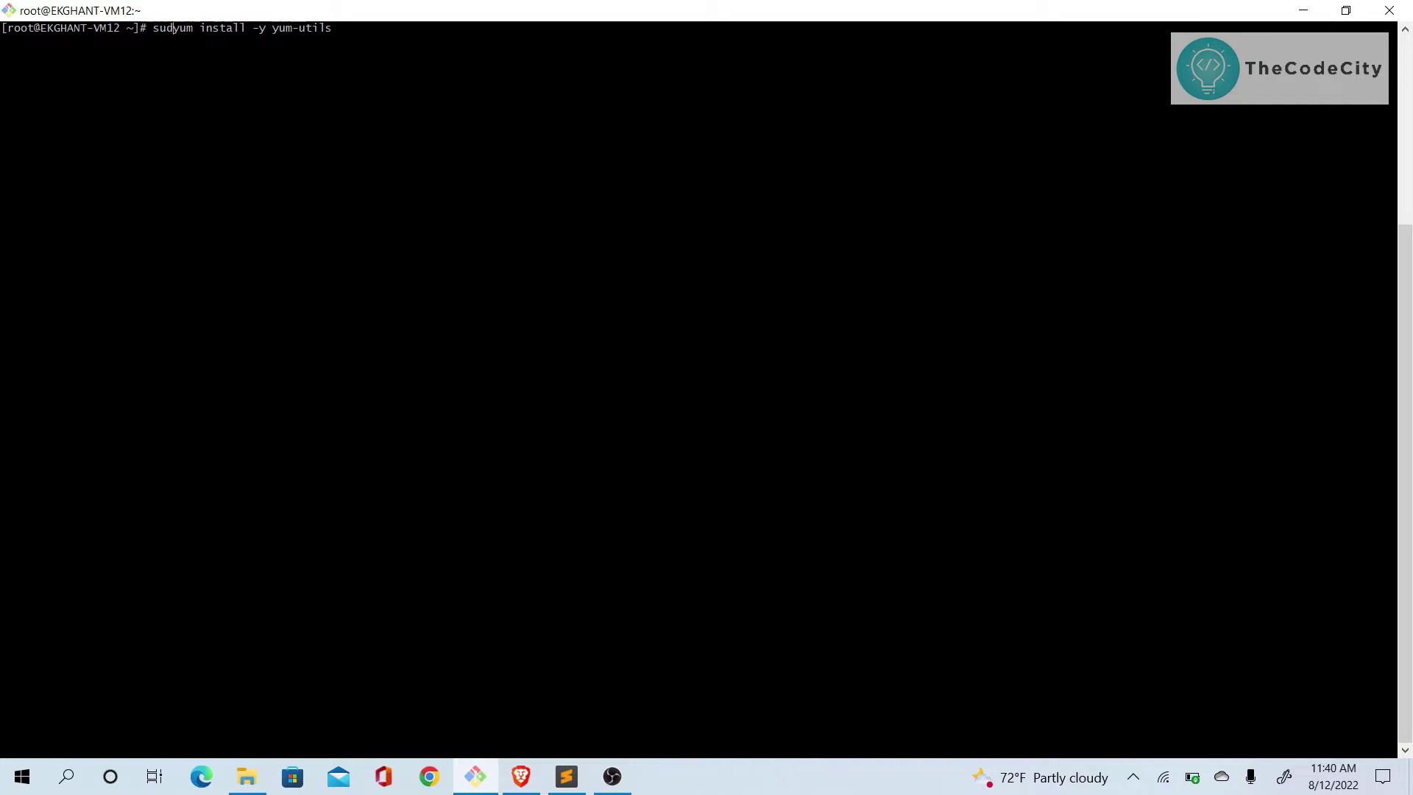
type("o")
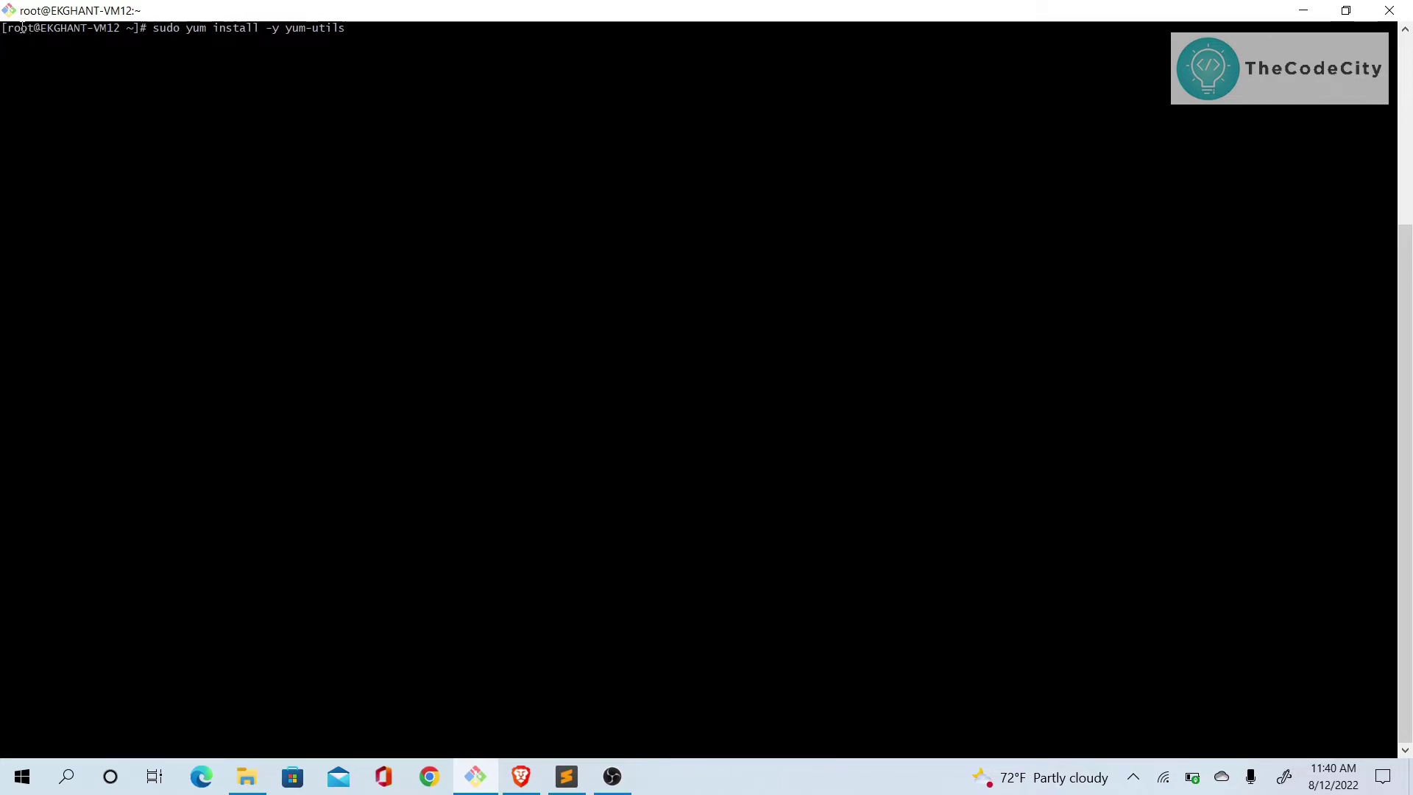
Strip the sudo prefix and run yum install -y yum-utils, which reports it is already installed.
double_click(22, 26)
left_click(163, 28)
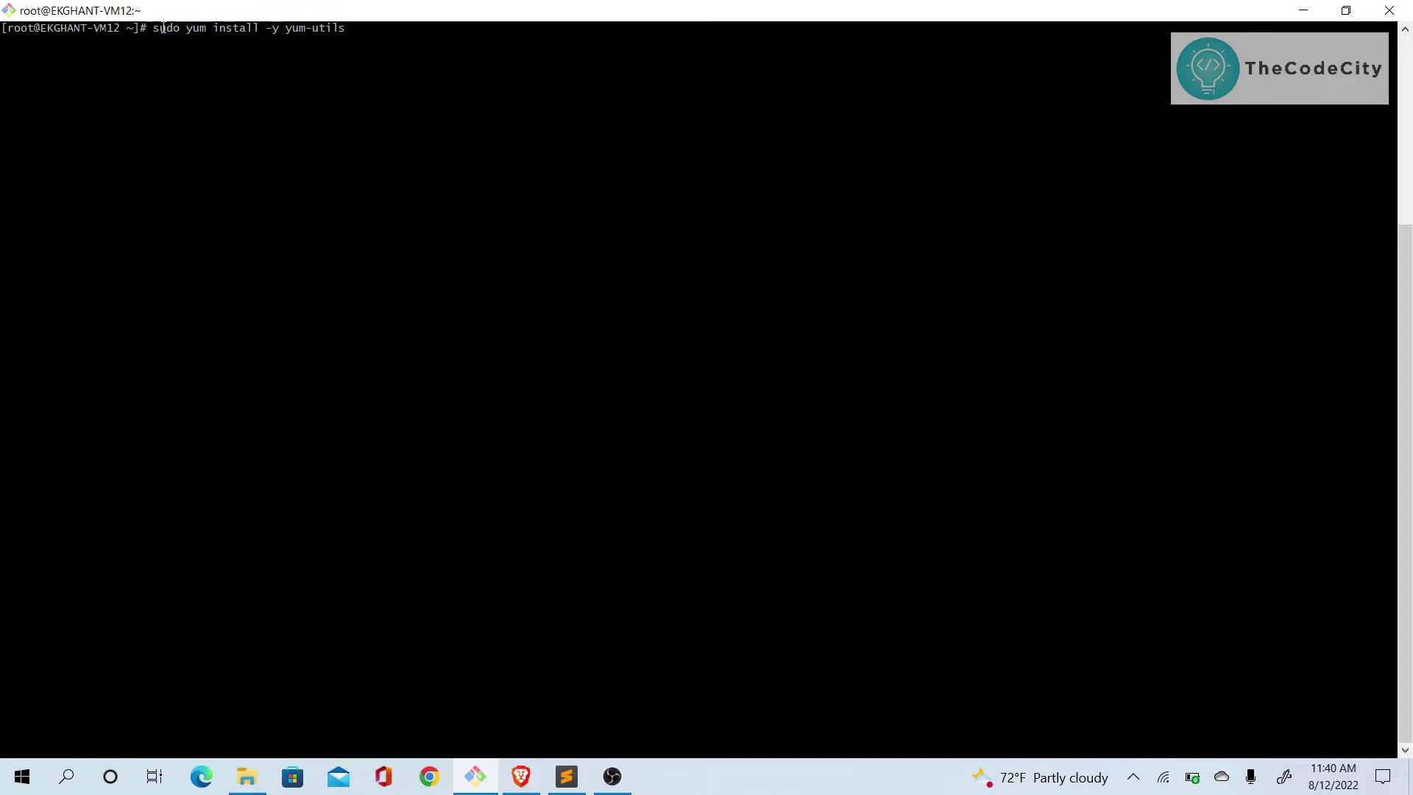
key("Home")
key("Delete")
key("Delete")
key("Delete")
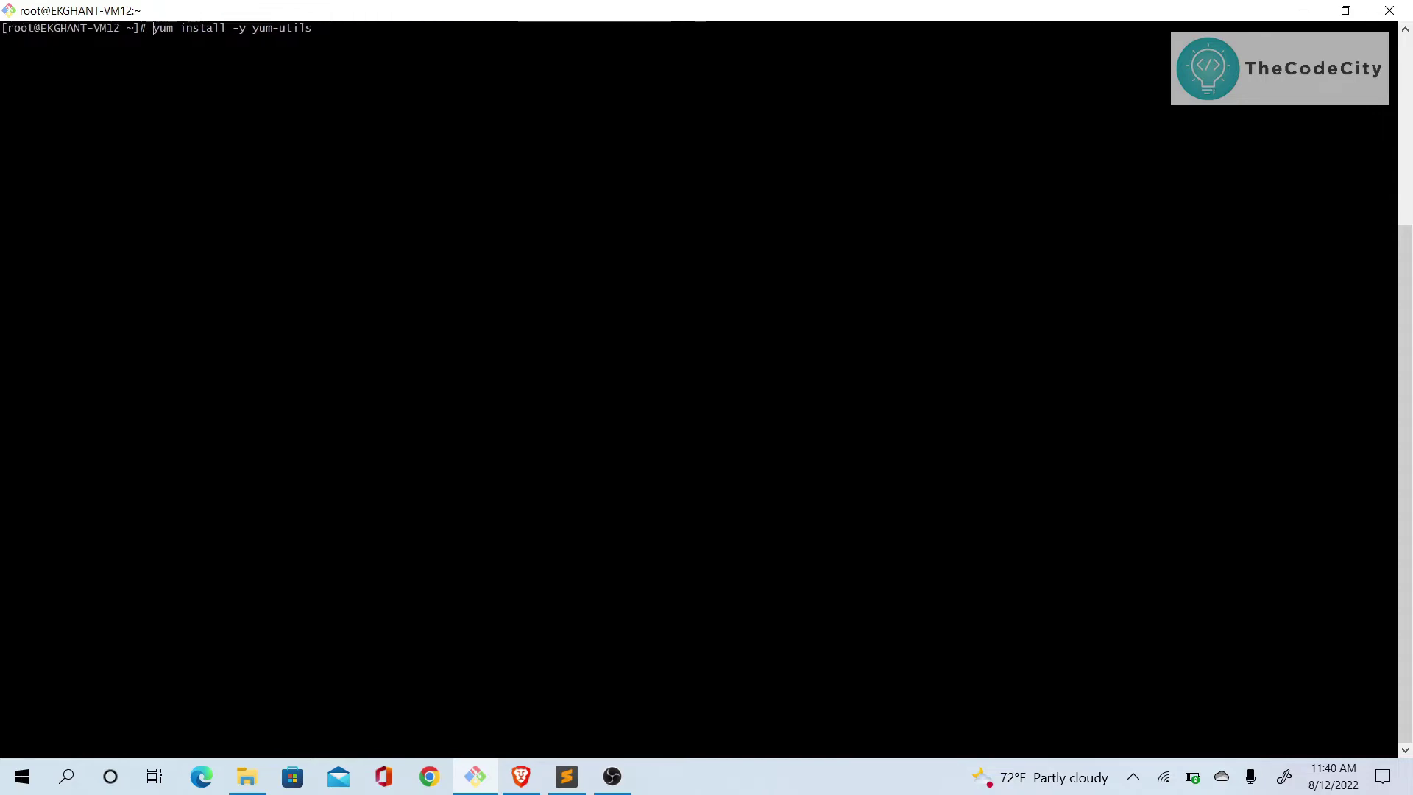
key("Return")
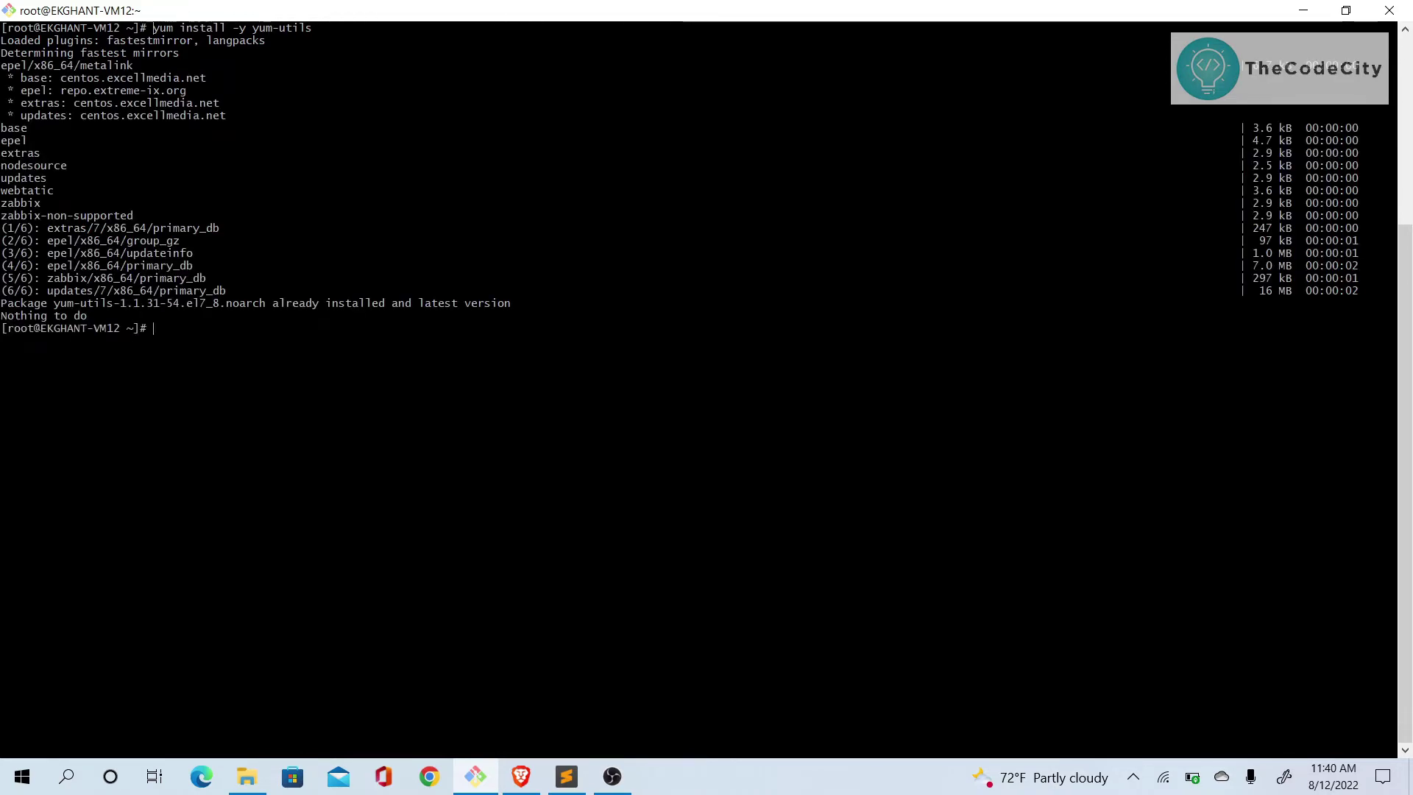
key("alt+Tab")
key("alt+Tab")
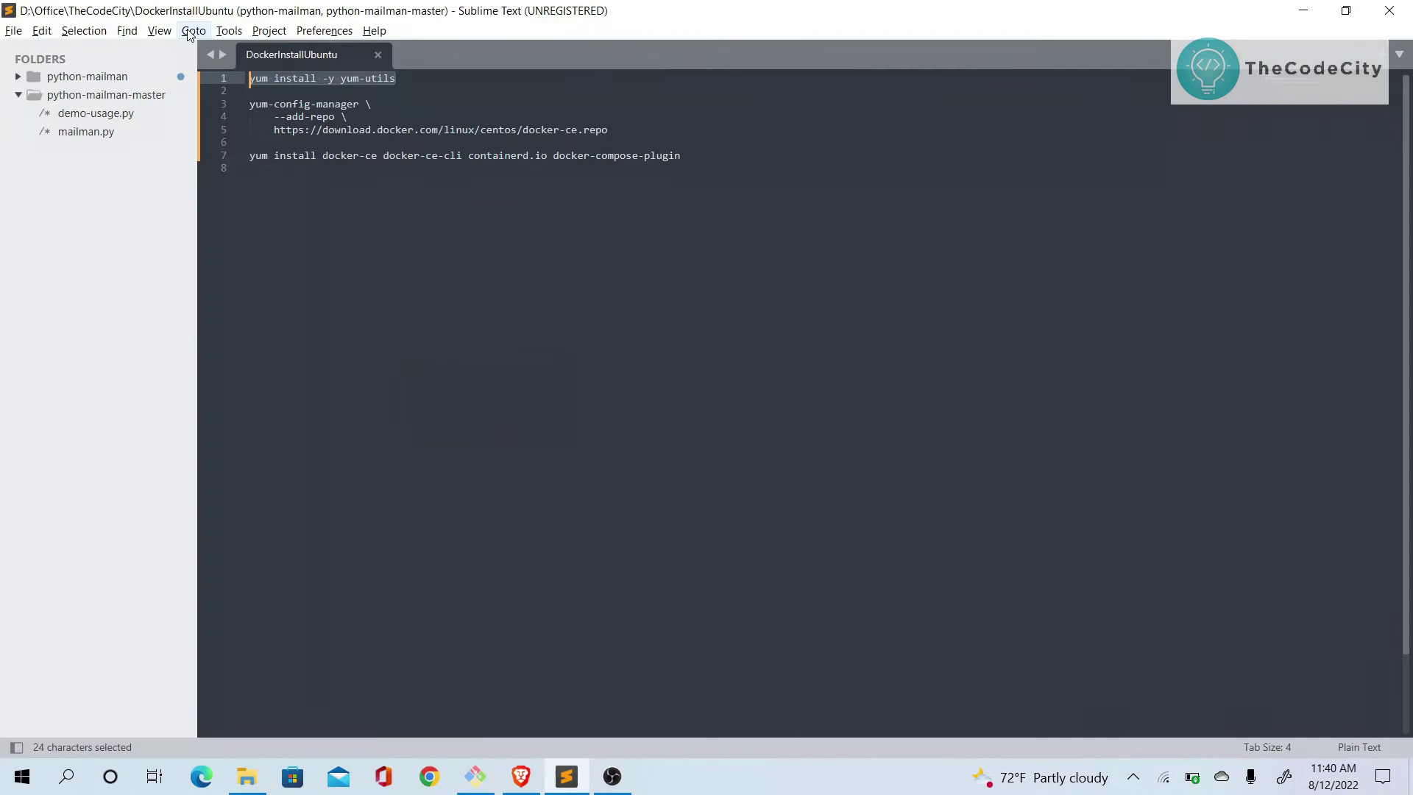
Copy the three-line yum-config-manager command that adds docker-ce.repo from the notes.
left_click_drag(616, 131, 251, 104)
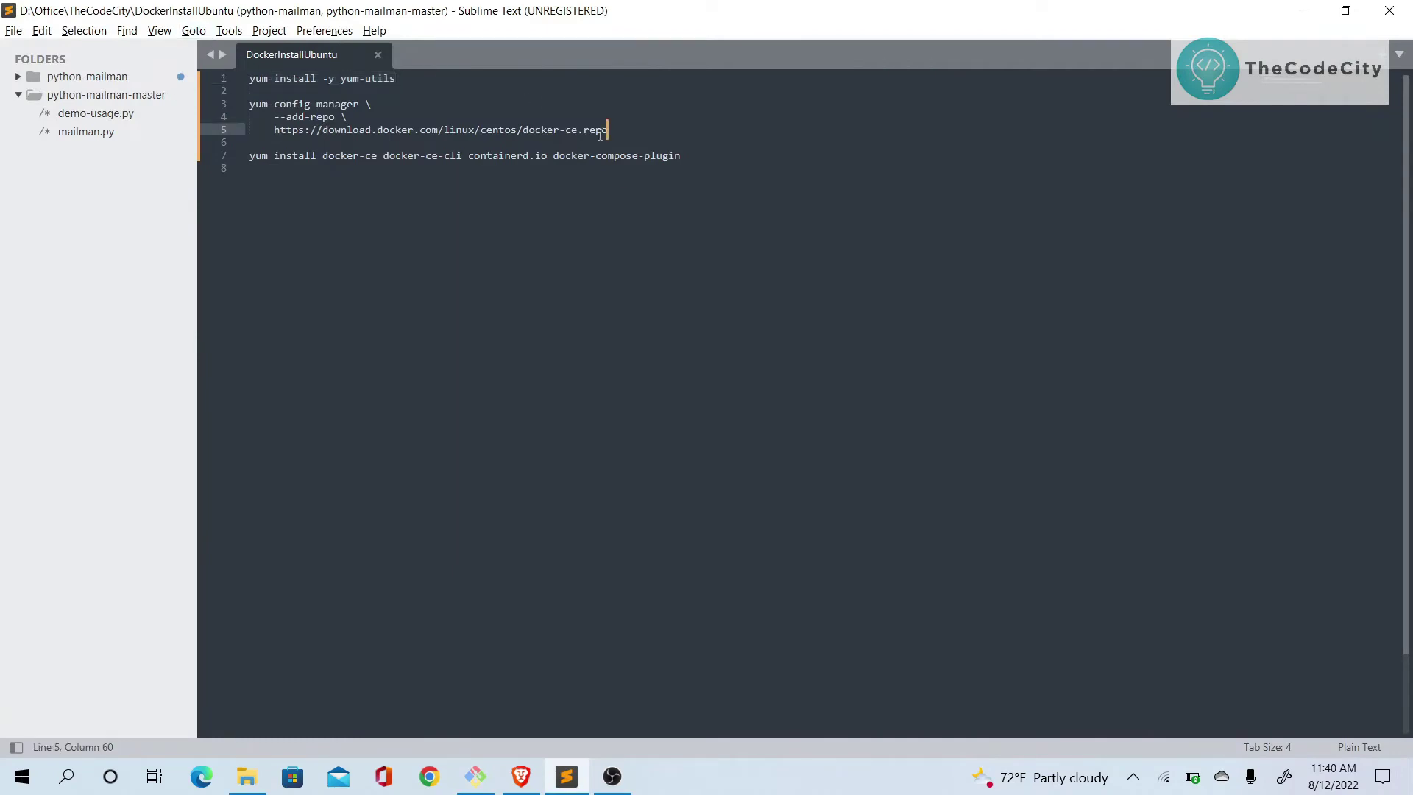
key("ctrl+c")
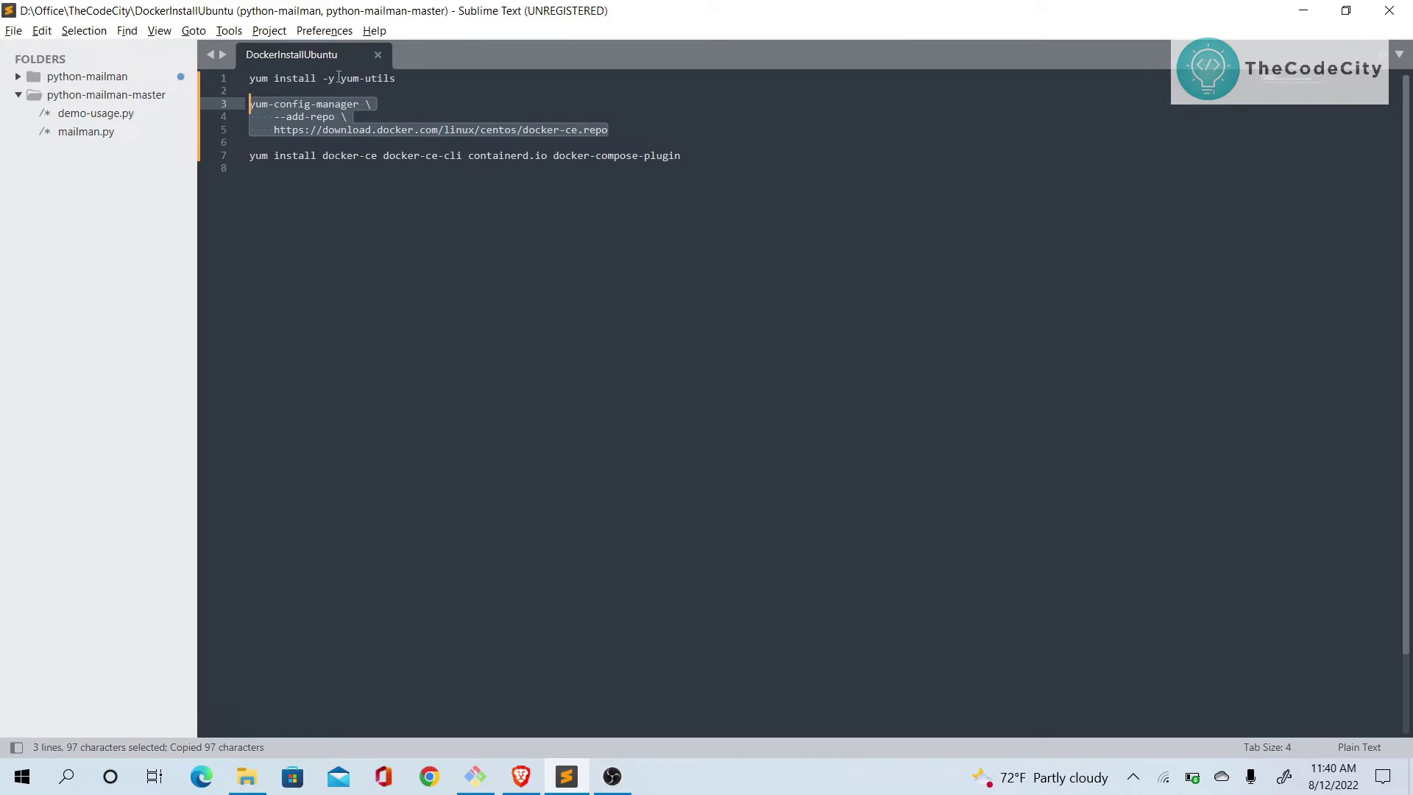
key("alt+Tab")
Run yum-config-manager to save docker-ce.repo to /etc/yum.repos.d, highlighting the confirmation.
right_click(394, 111)
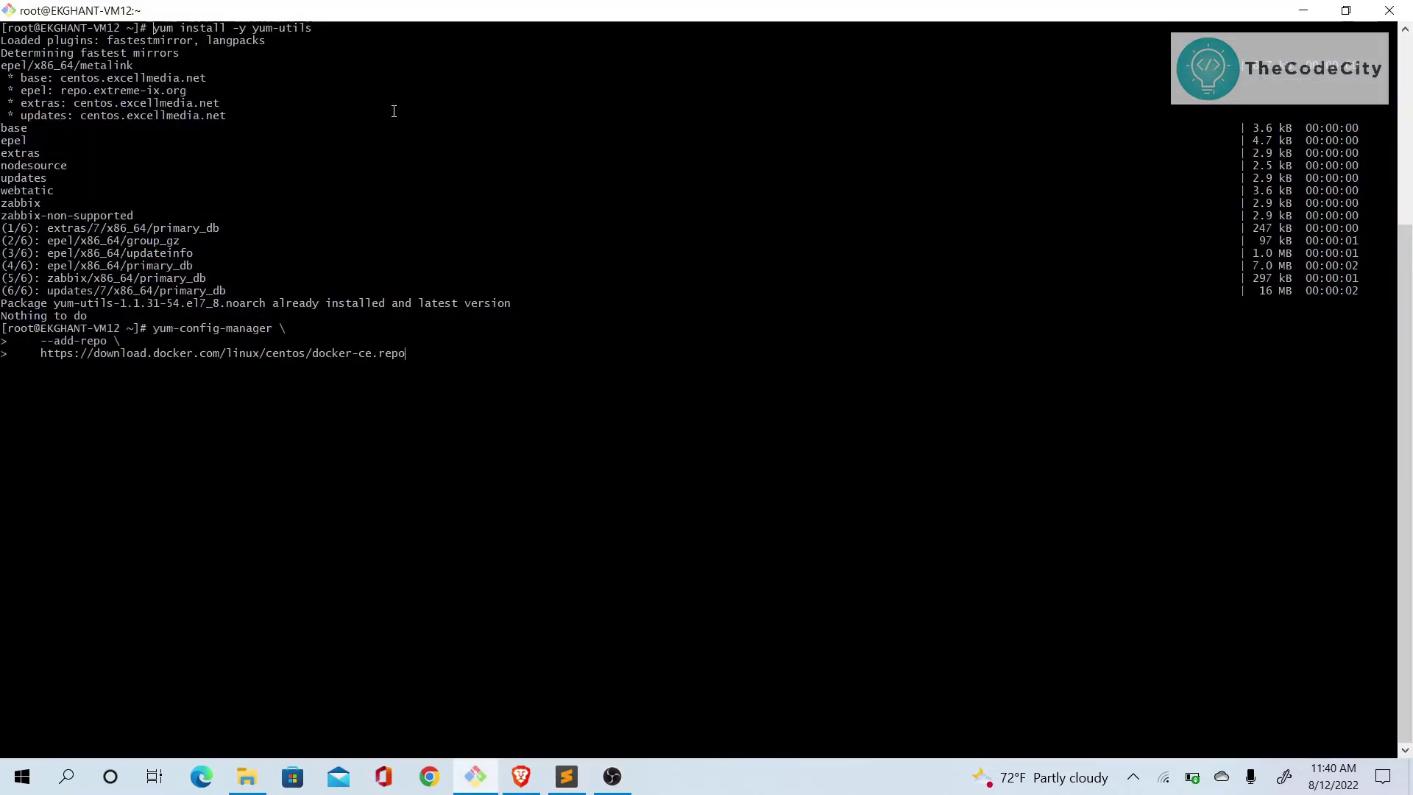
key("Return")
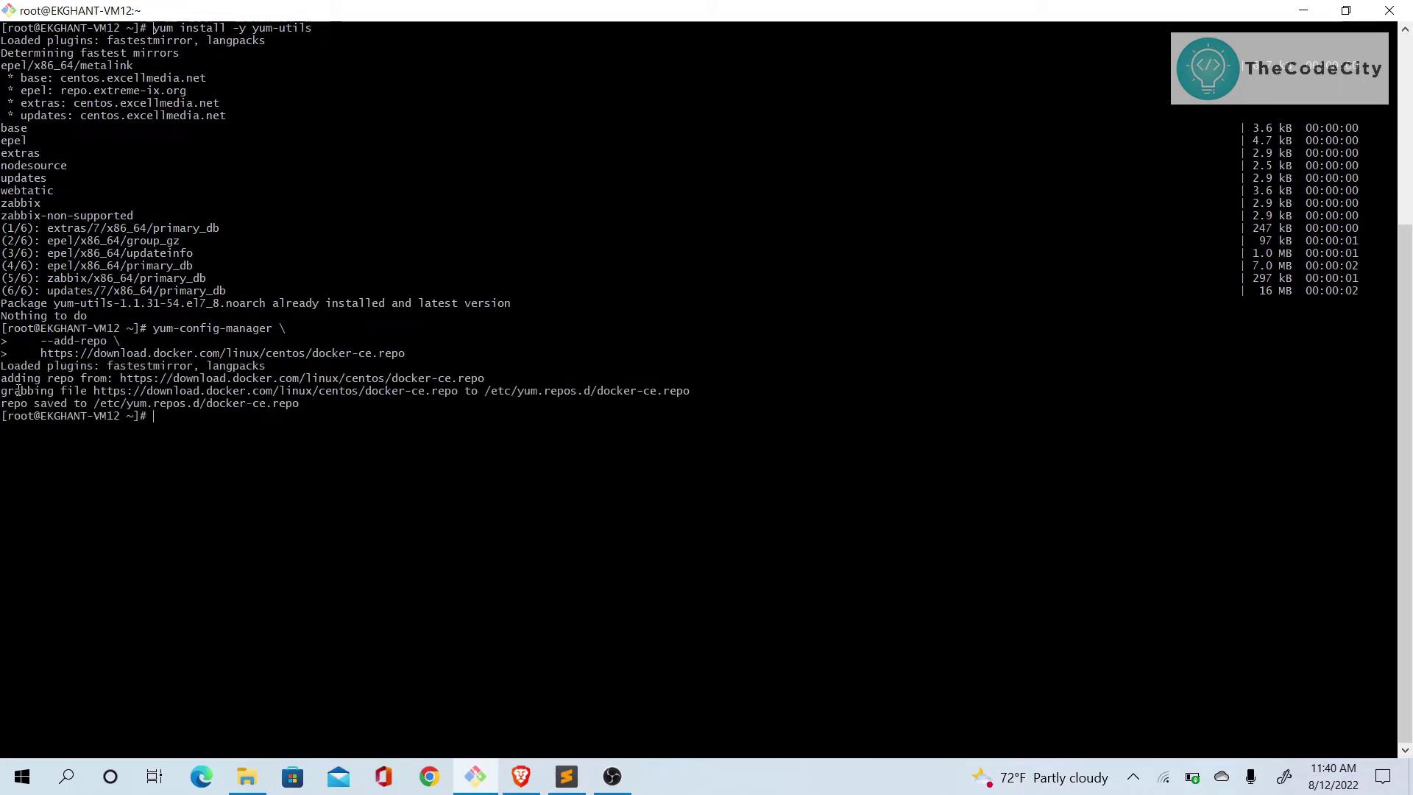
left_click_drag(3, 401, 323, 408)
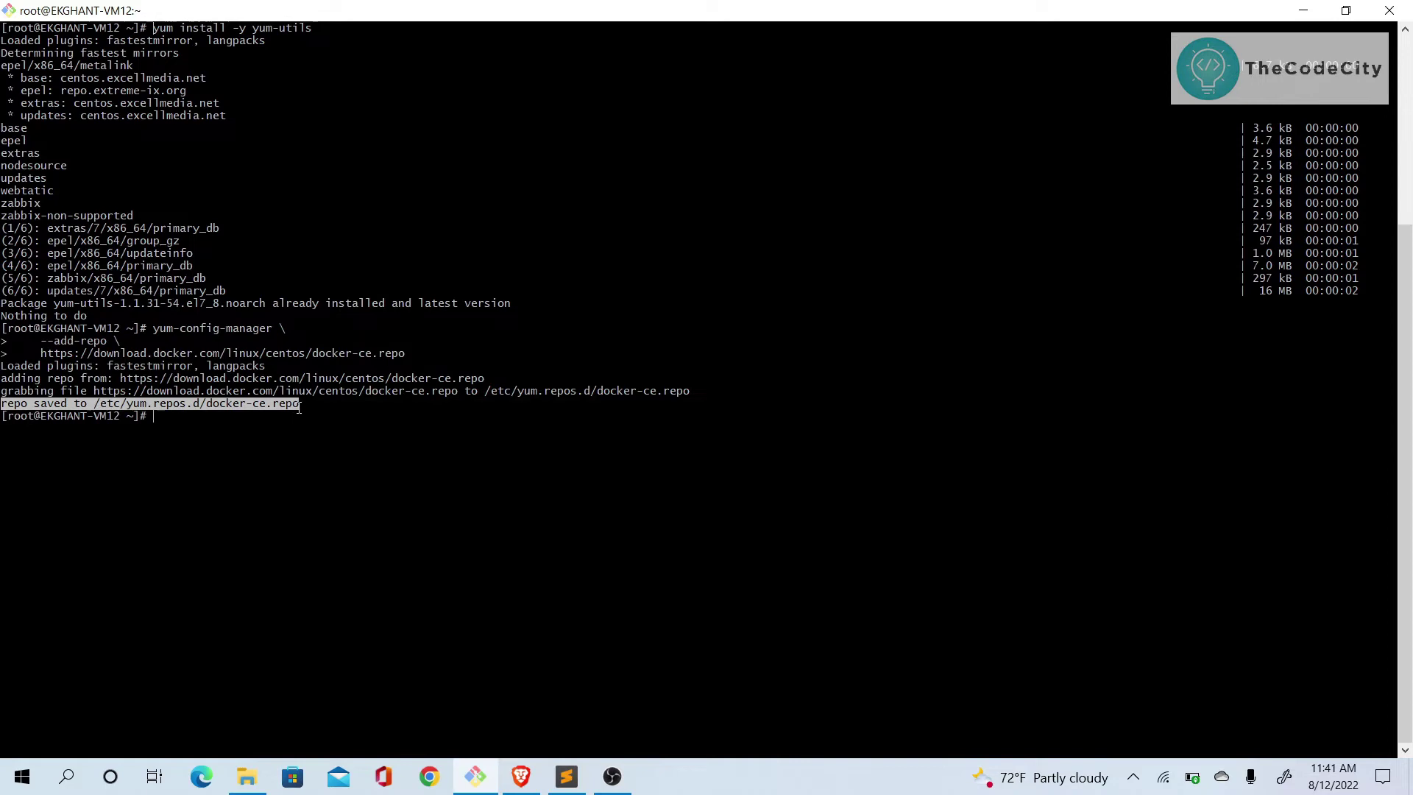
Copy the docker-ce install line from the Sublime Text notes into the terminal.
key("alt+Tab")
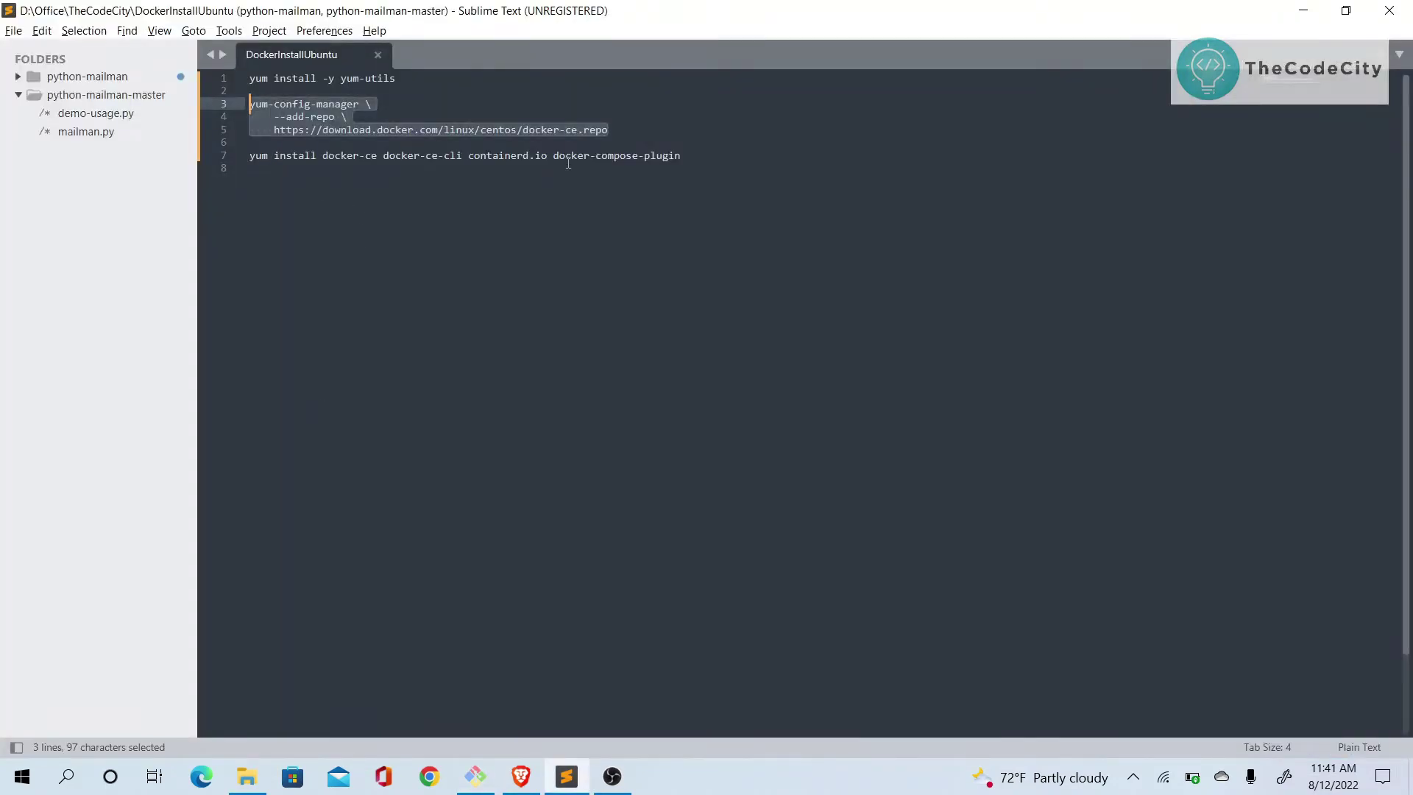
left_click_drag(694, 159, 250, 155)
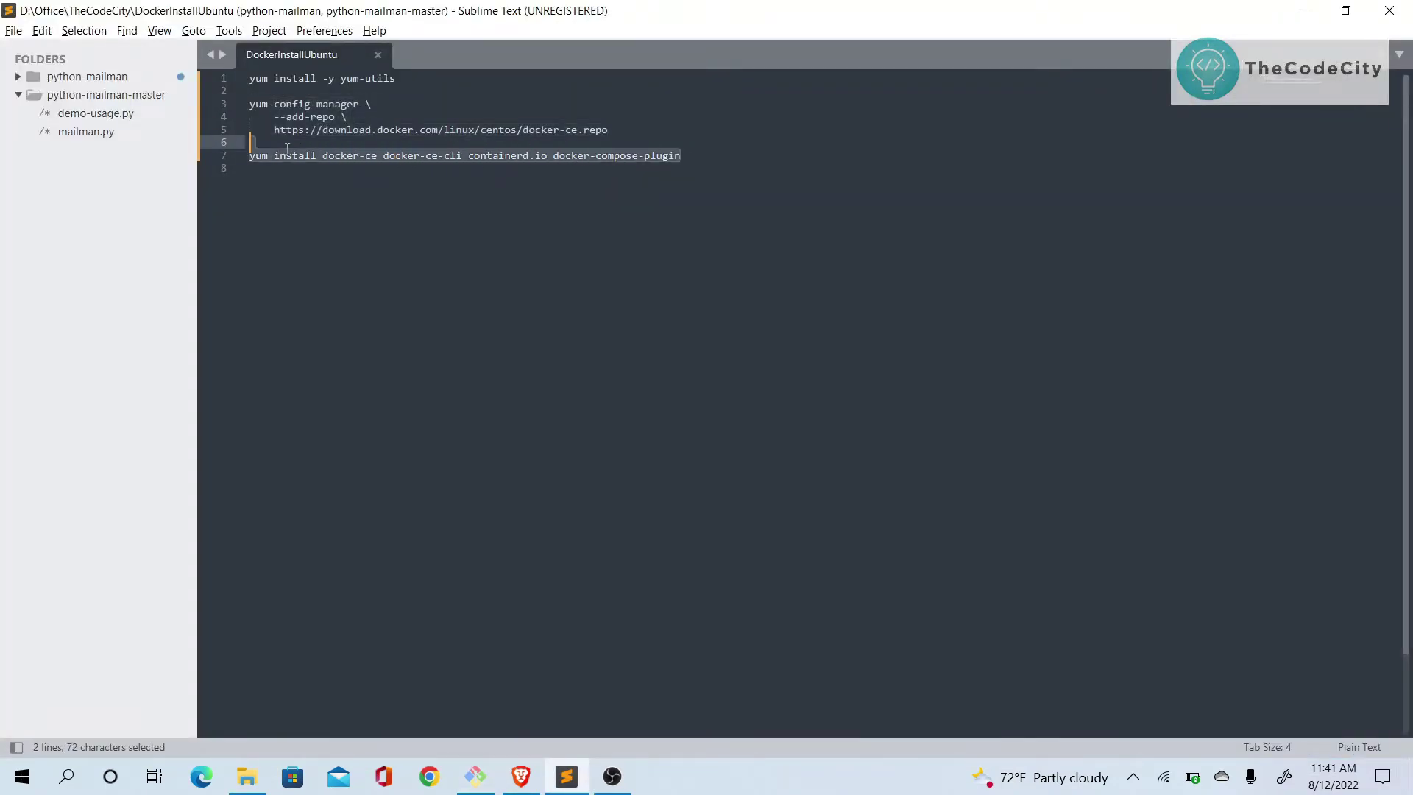
key("ctrl+c")
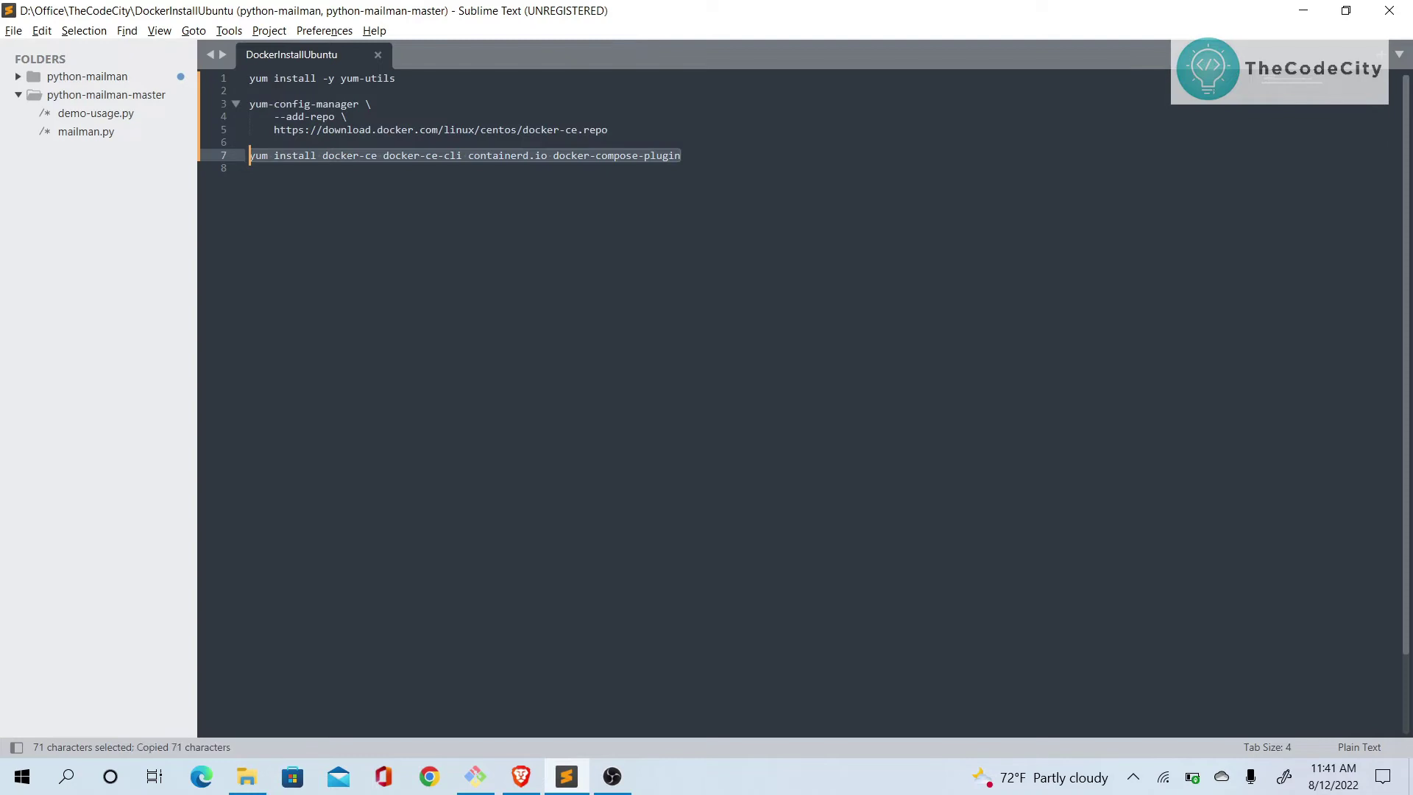
key("alt+Tab")
Paste and run yum install for docker-ce, docker-ce-cli, containerd.io and docker-compose-plugin.
right_click(246, 152)
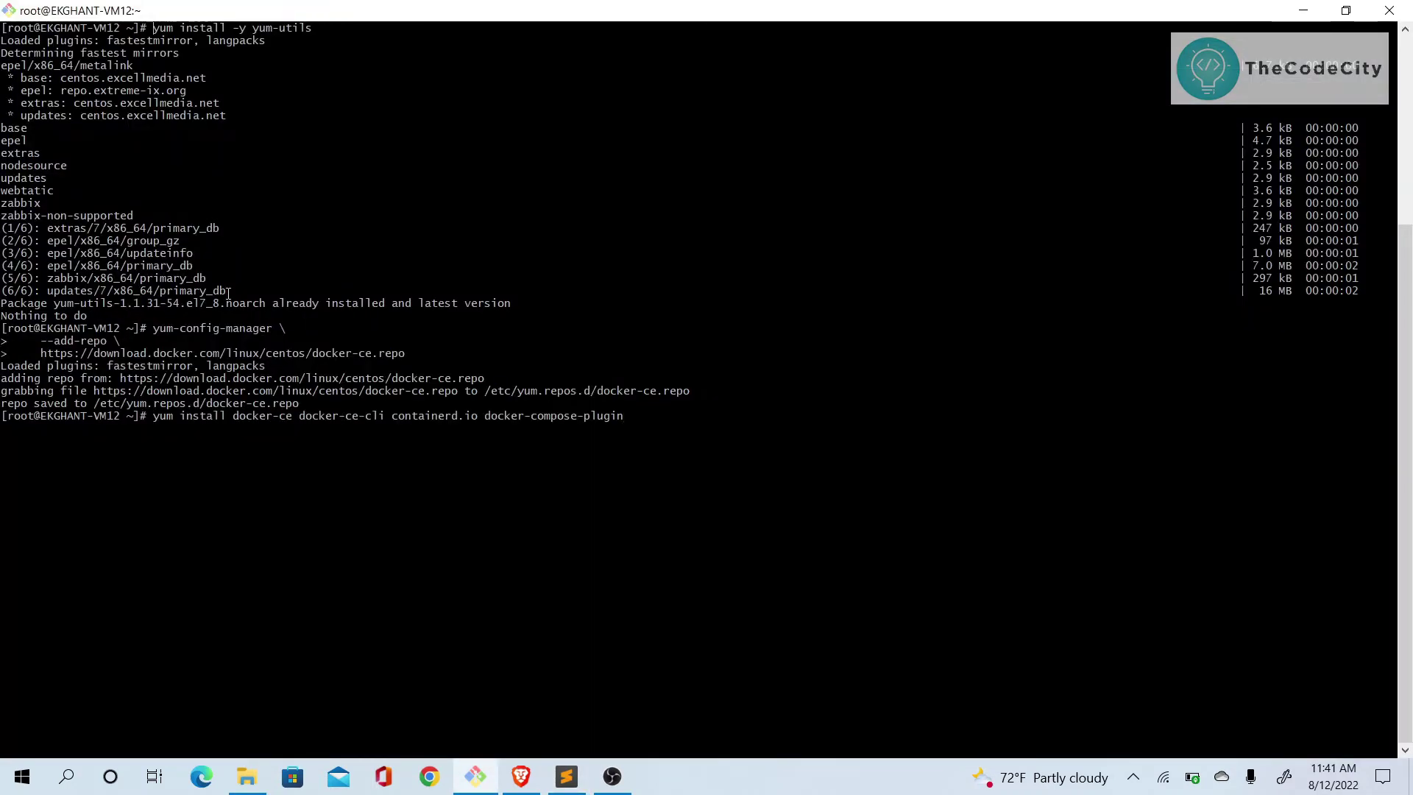
left_click_drag(230, 415, 665, 422)
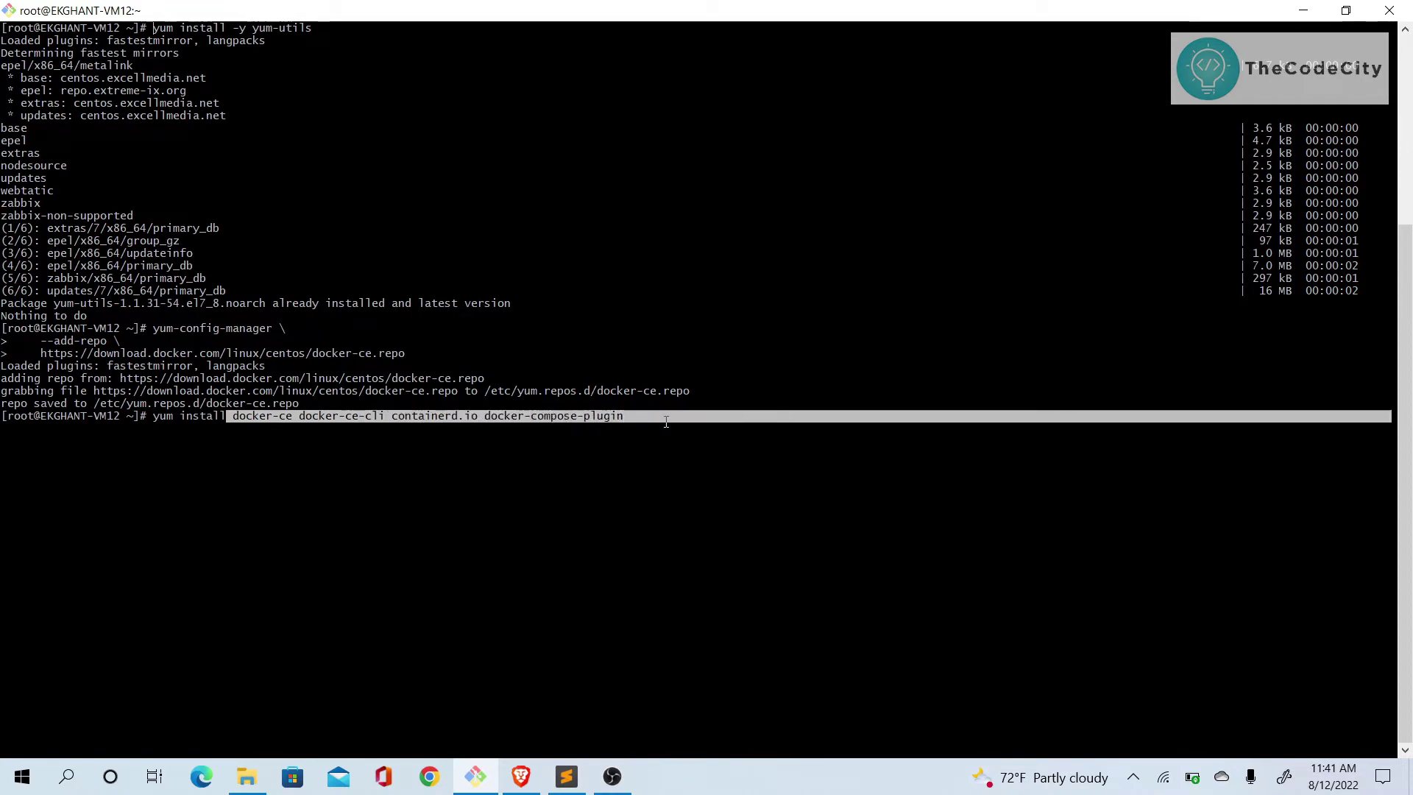
left_click(364, 418)
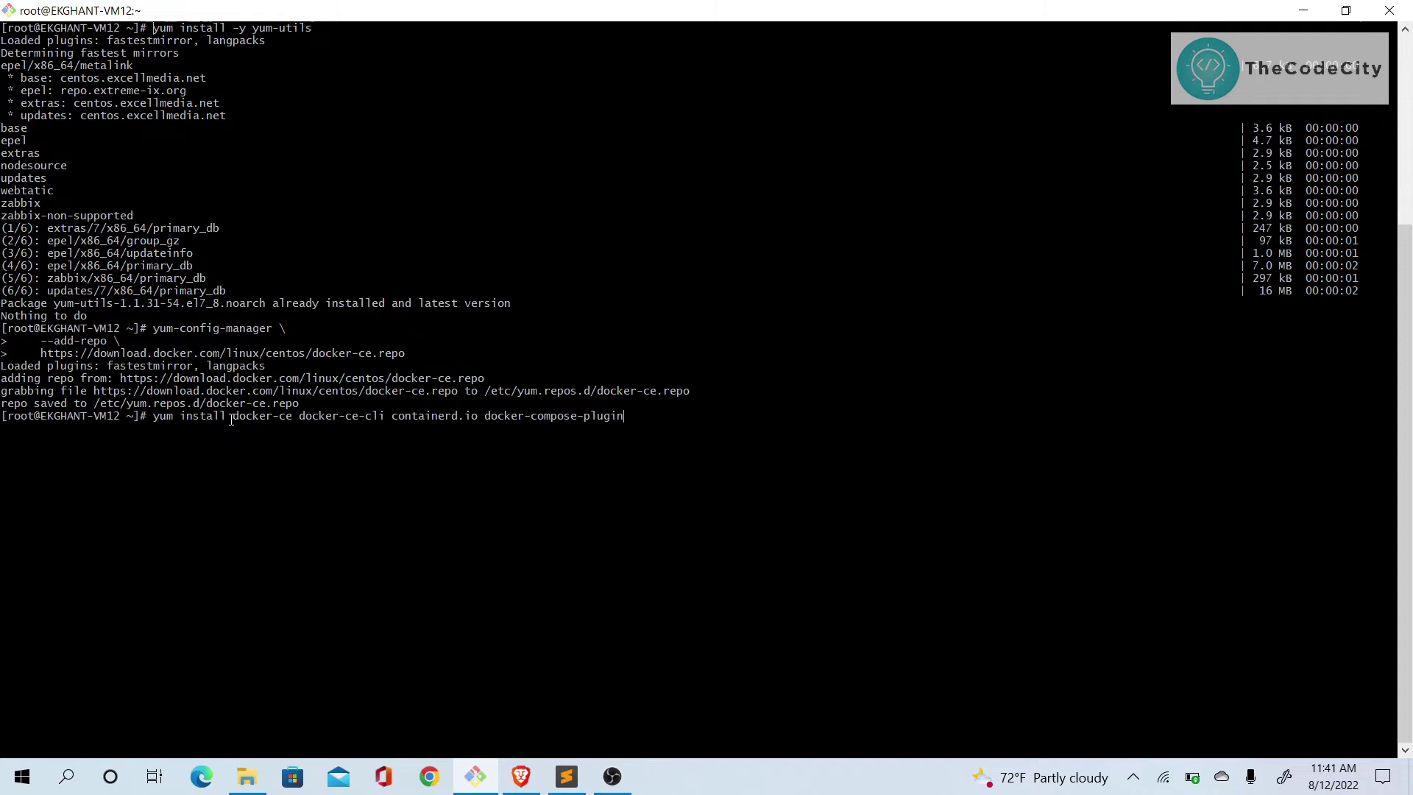
left_click_drag(228, 418, 293, 416)
left_click(279, 416)
key("Return")
type("y")
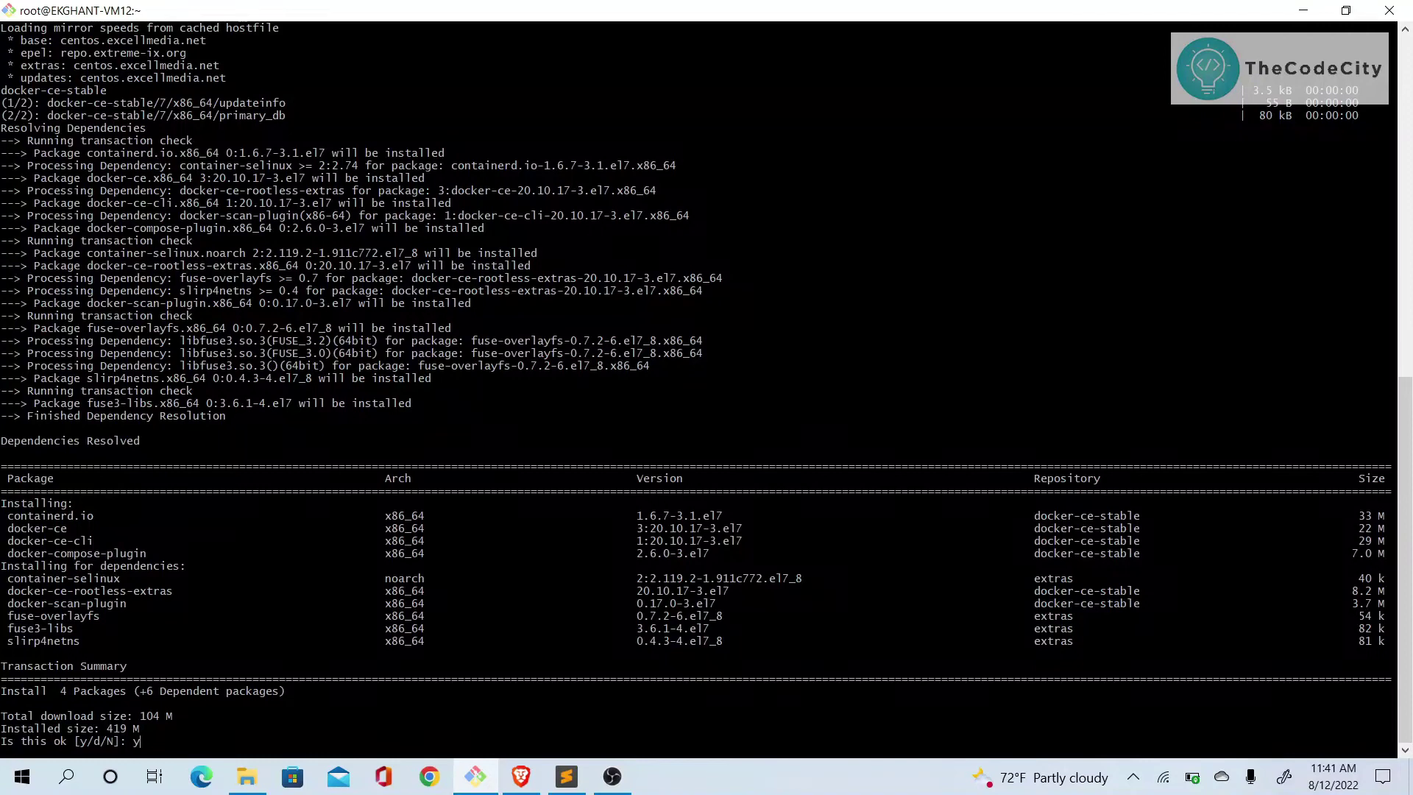
Accept the download and the Docker GPG key, then highlight the SELinux-disabled message.
key("Return")
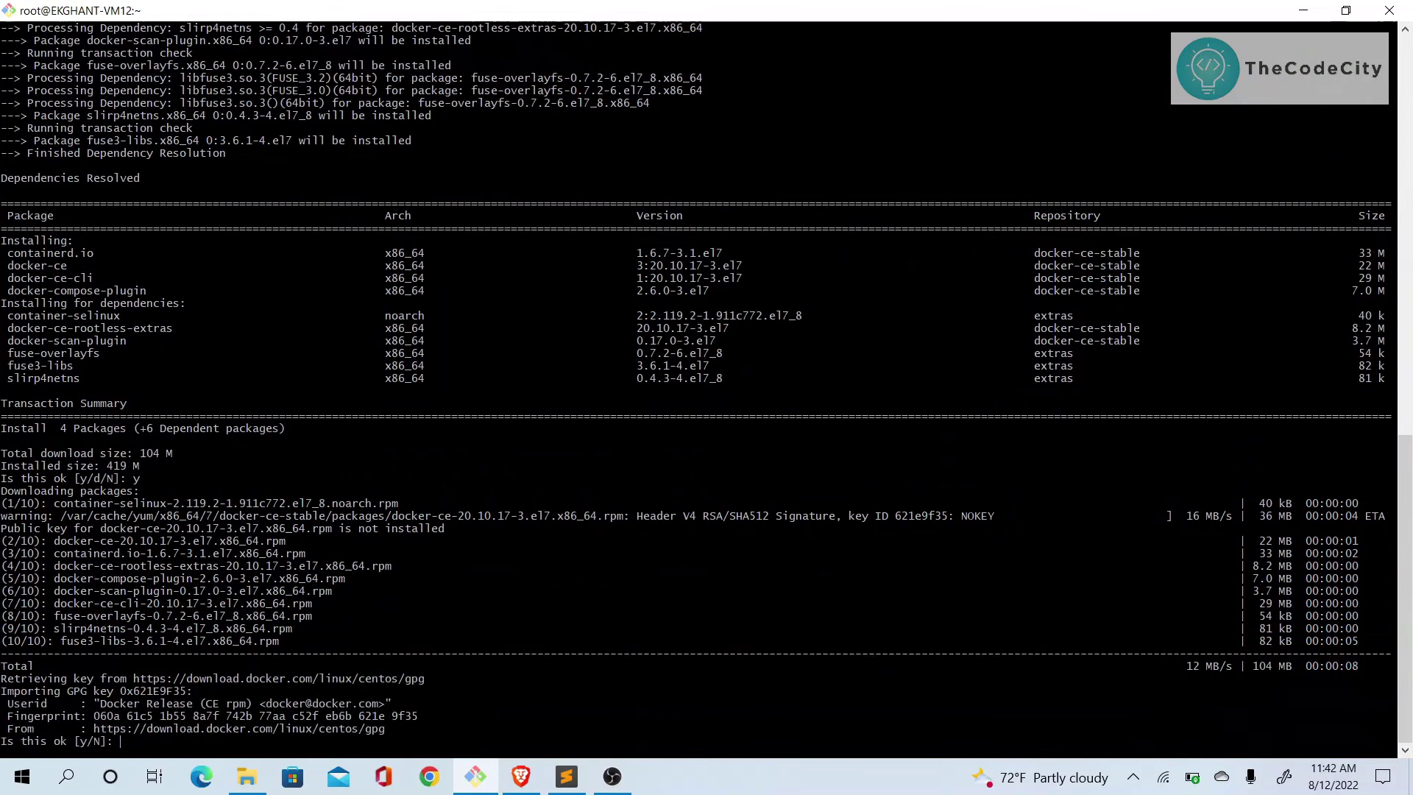
type("y")
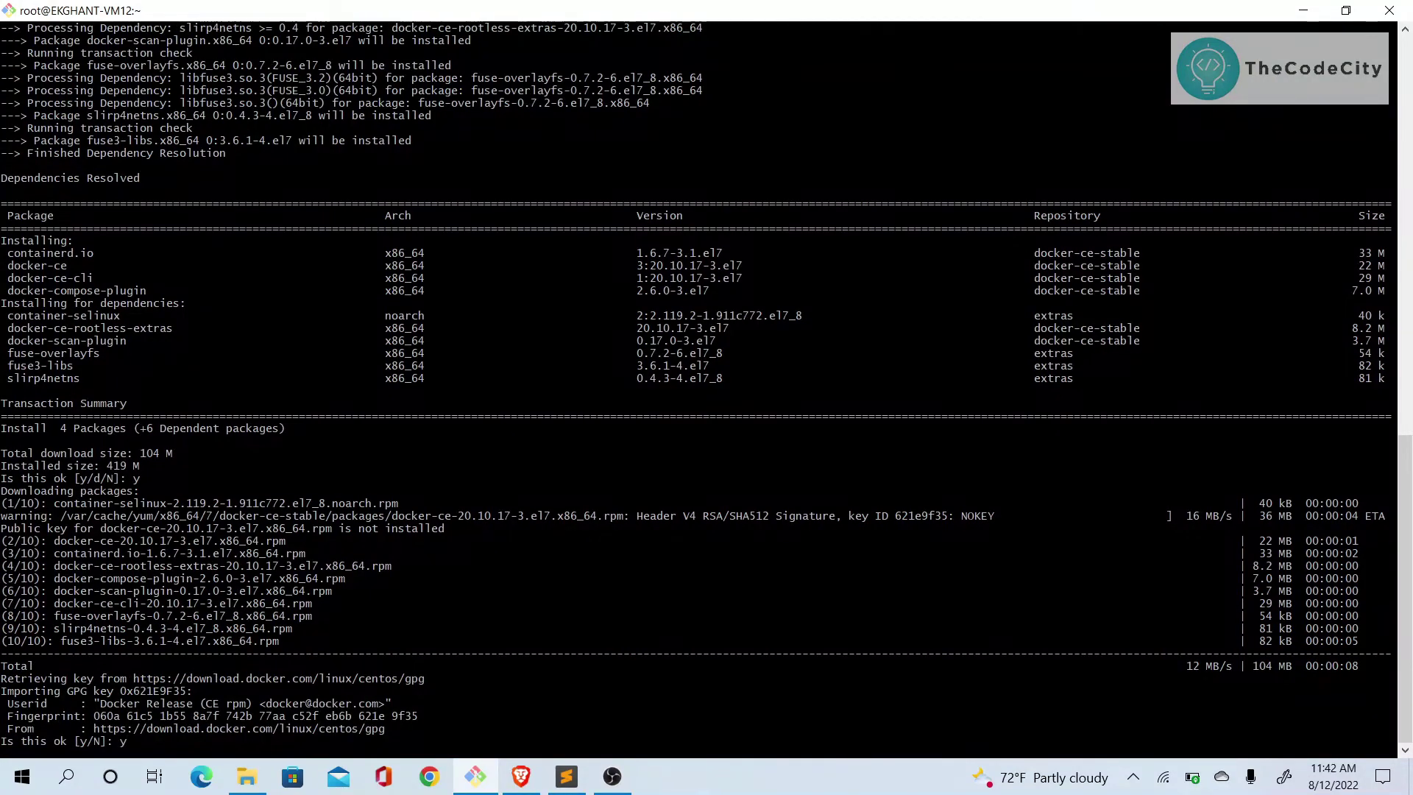
key("Return")
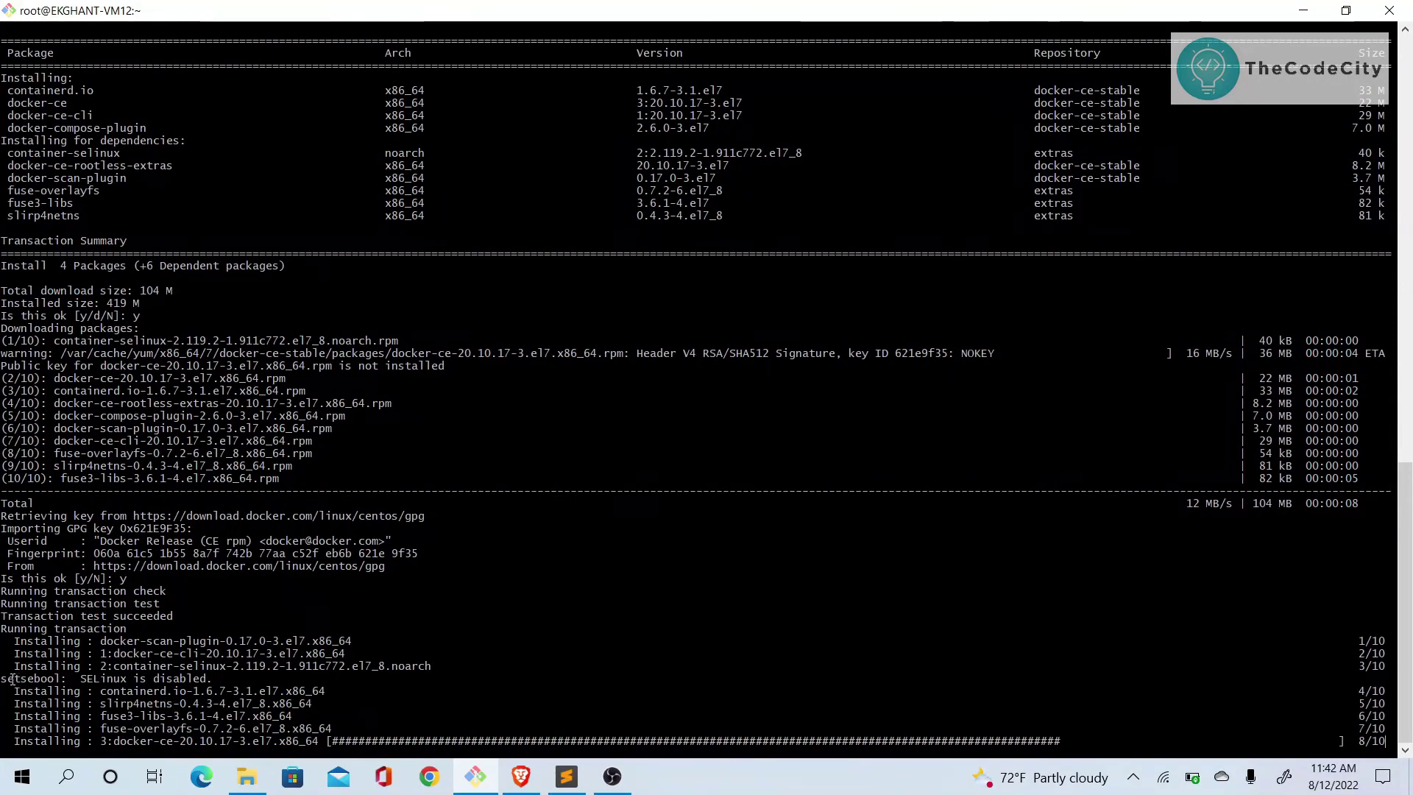
left_click_drag(23, 678, 252, 670)
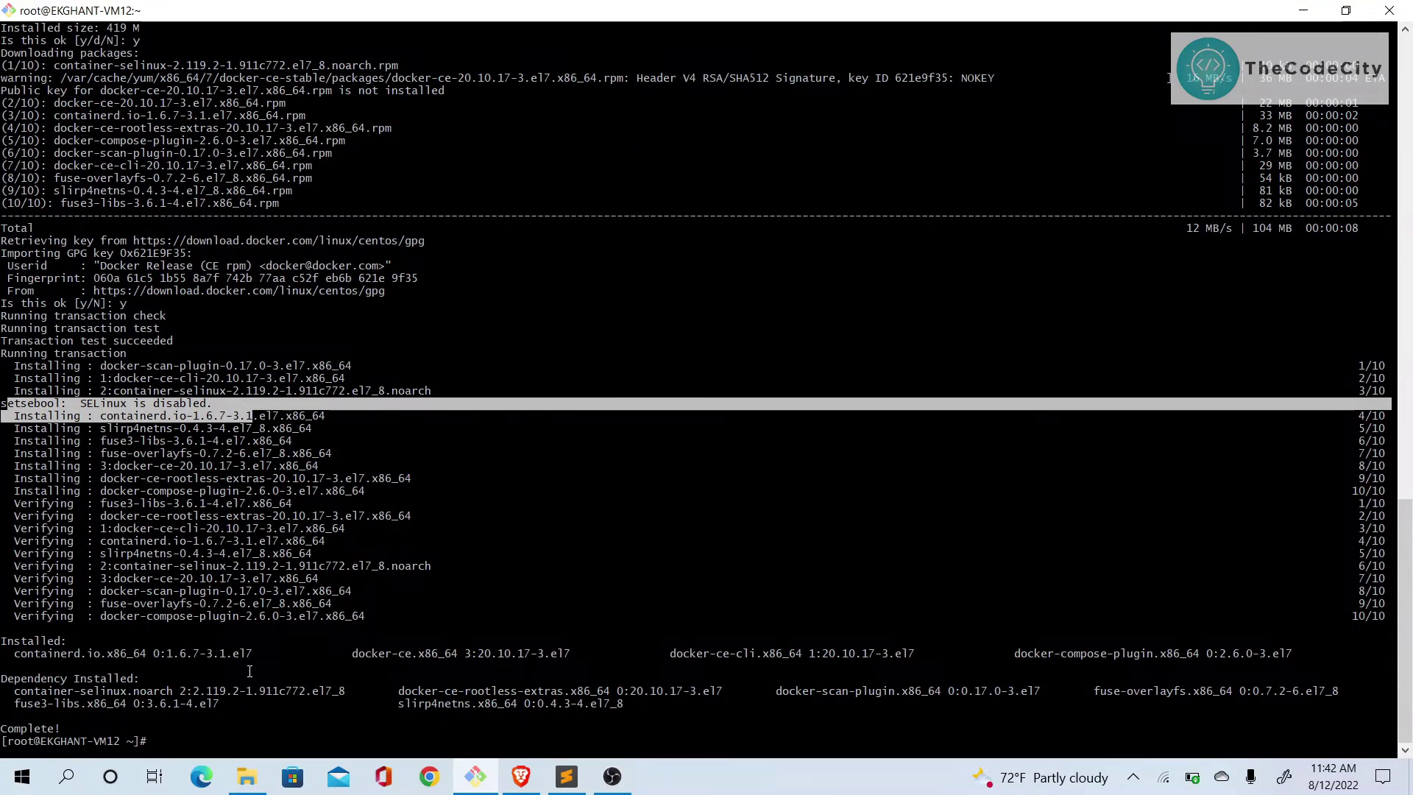
Run docker --version (20.10.17), then docker-compose --version, then docker compose --version.
left_click(250, 669)
type("docker --v")
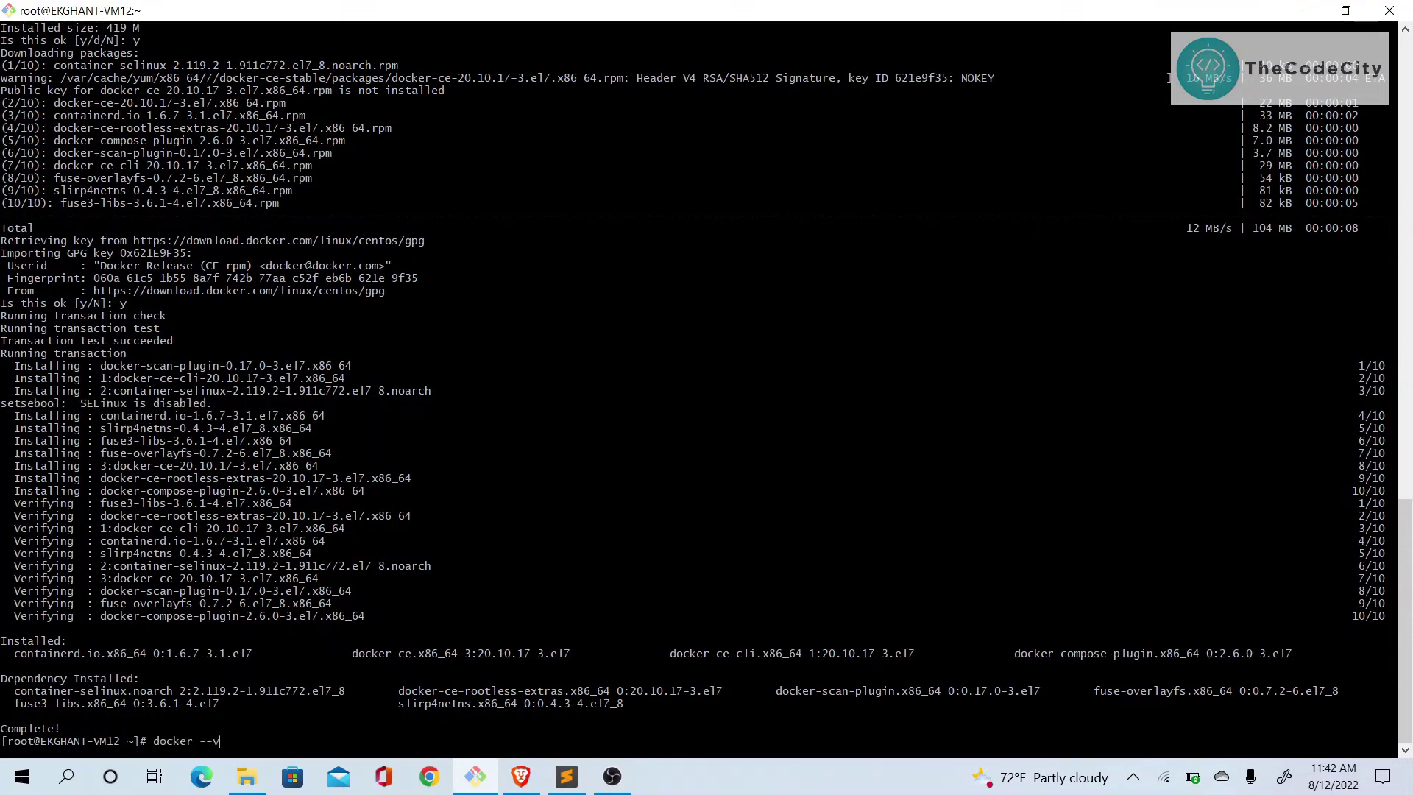
type("ersion")
key("Return")
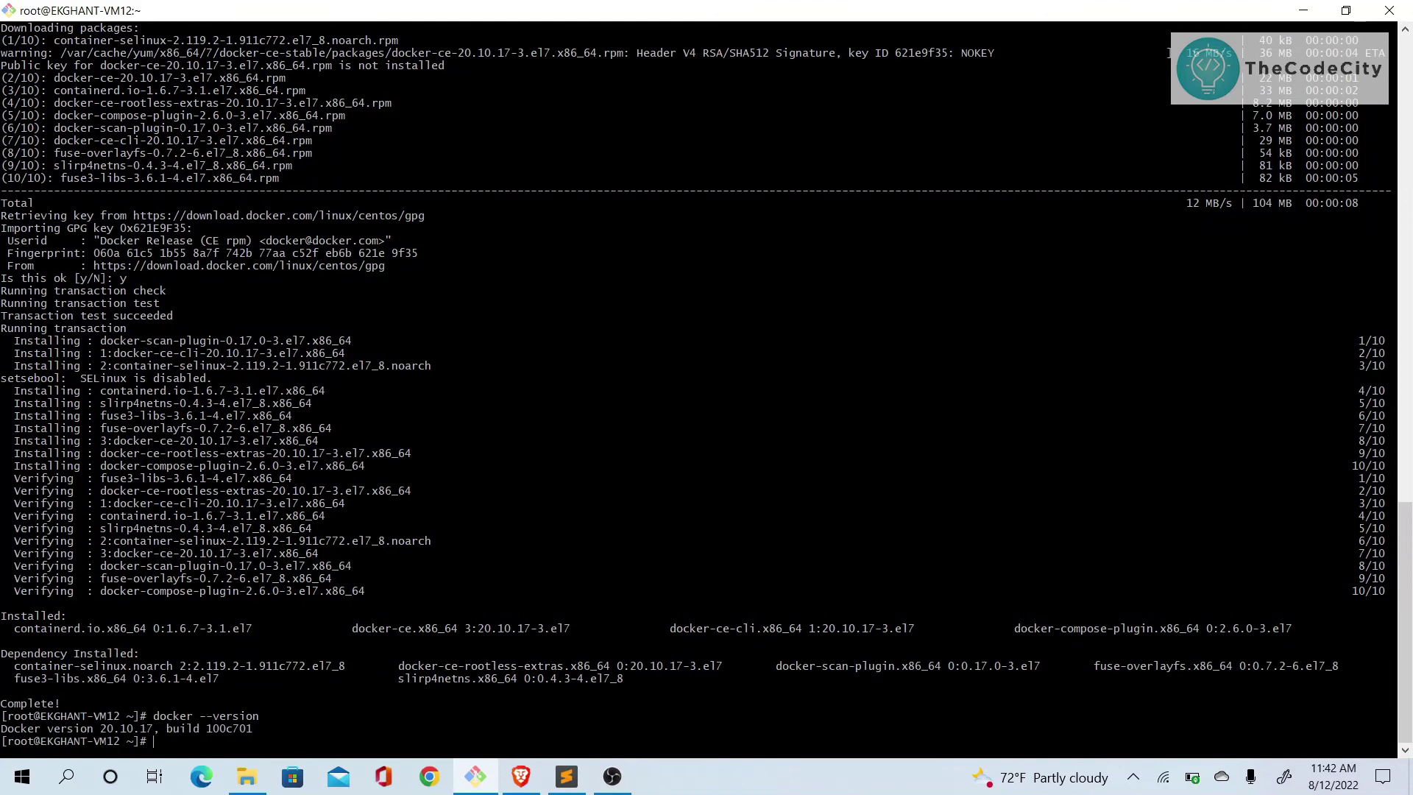
type("dock")
type("er-compose --v")
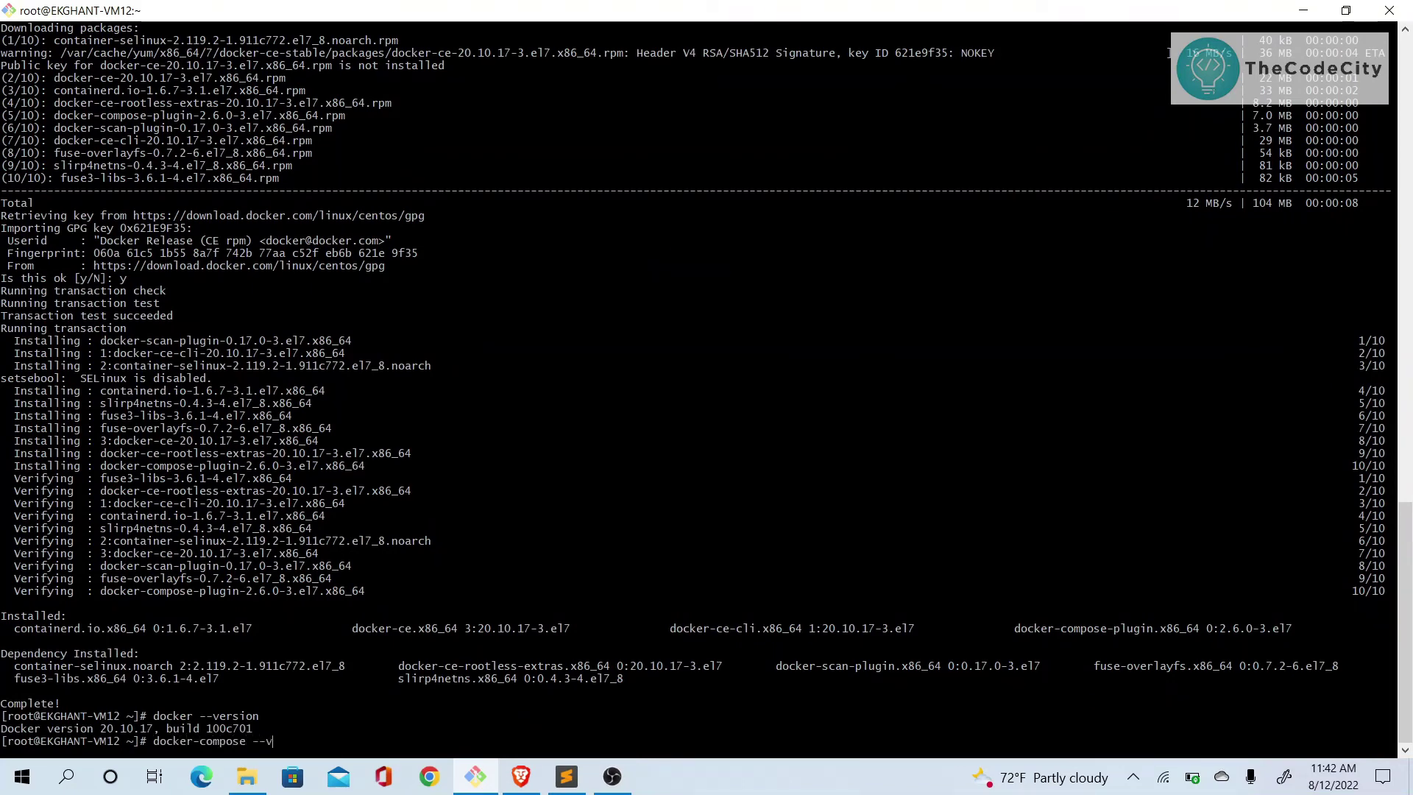
type("ersion")
key("Return")
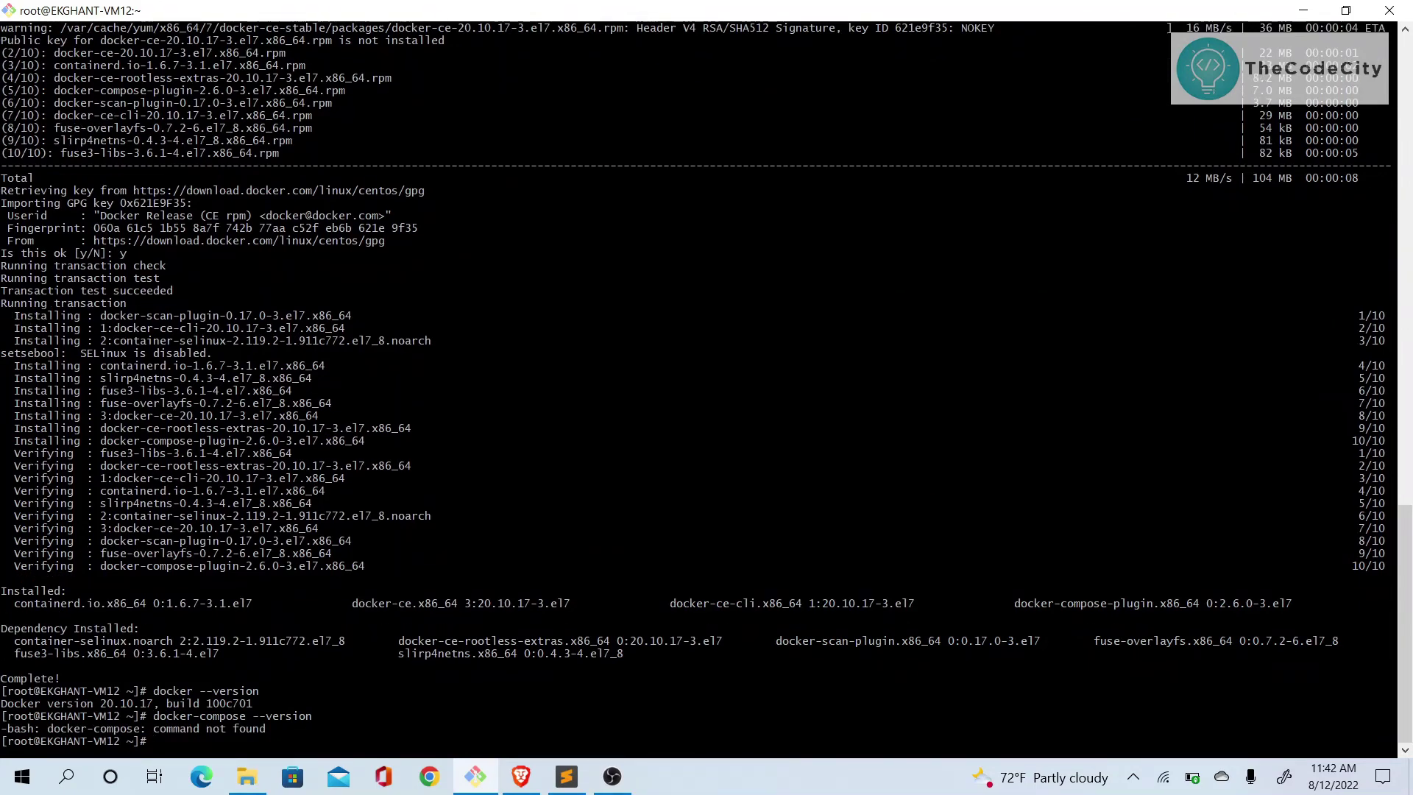
key("Up")
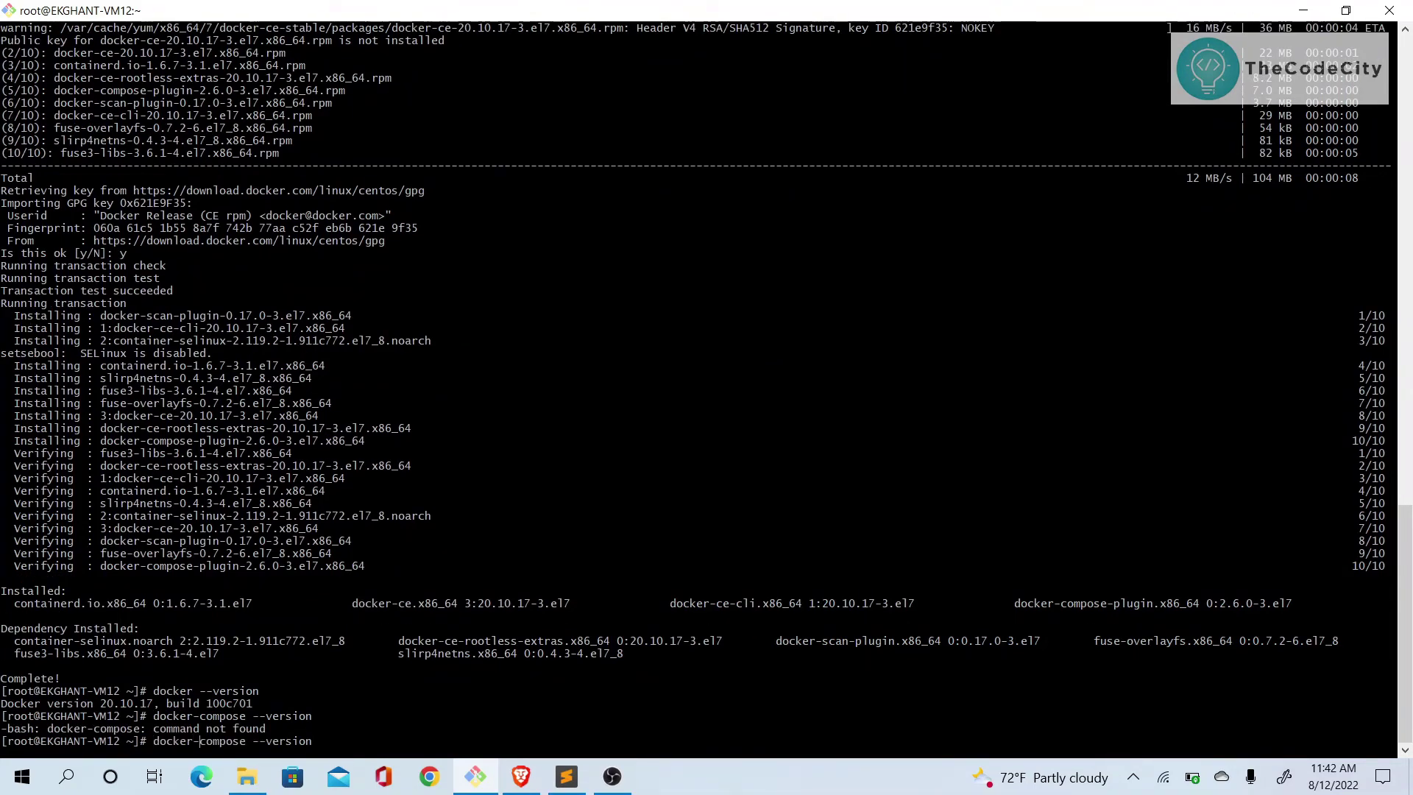
key("BackSpace")
key("Return")
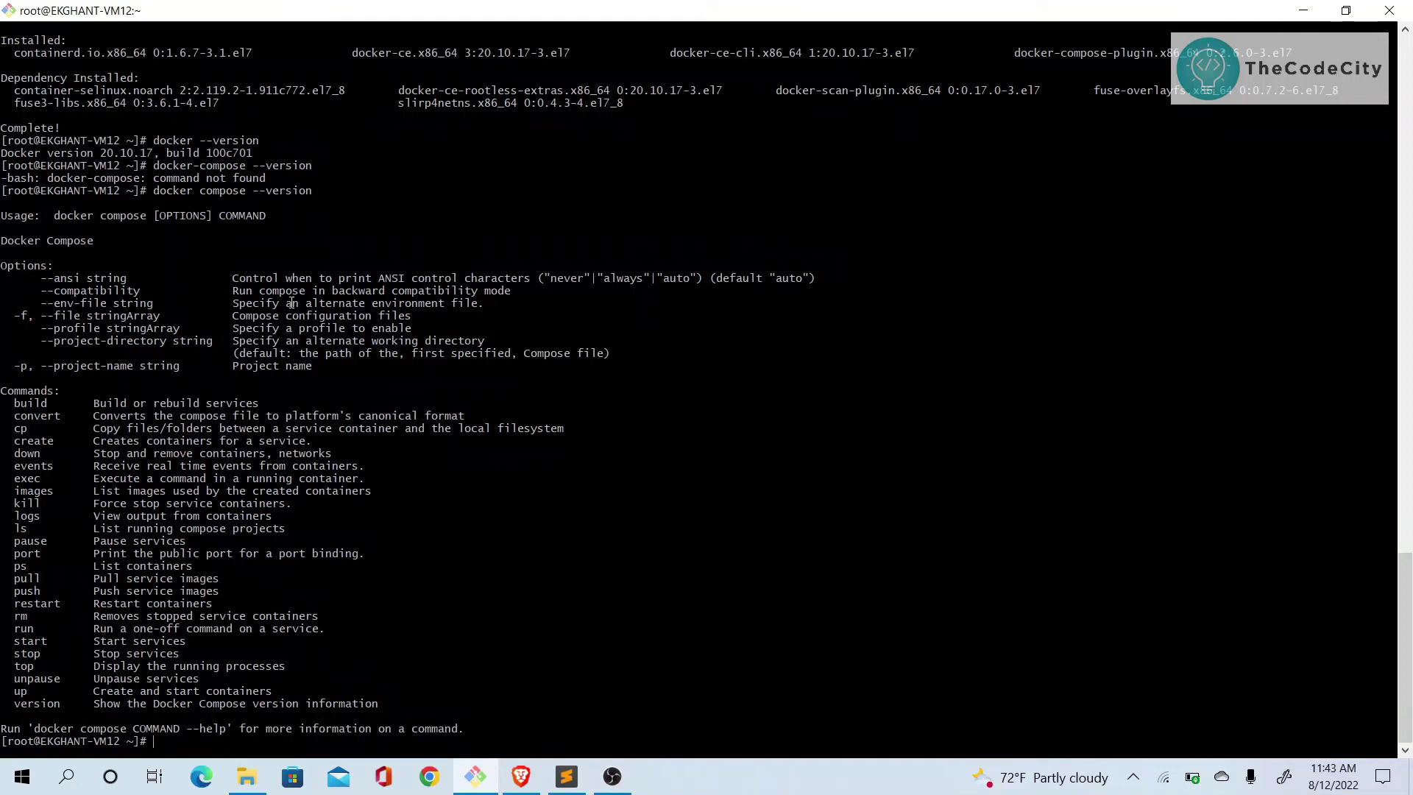
Run plain docker compose and highlight its list of subcommands.
key("Up")
key("BackSpace")
key("BackSpace")
key("BackSpace")
key("BackSpace")
key("BackSpace")
key("BackSpace")
key("BackSpace")
key("BackSpace")
key("Return")
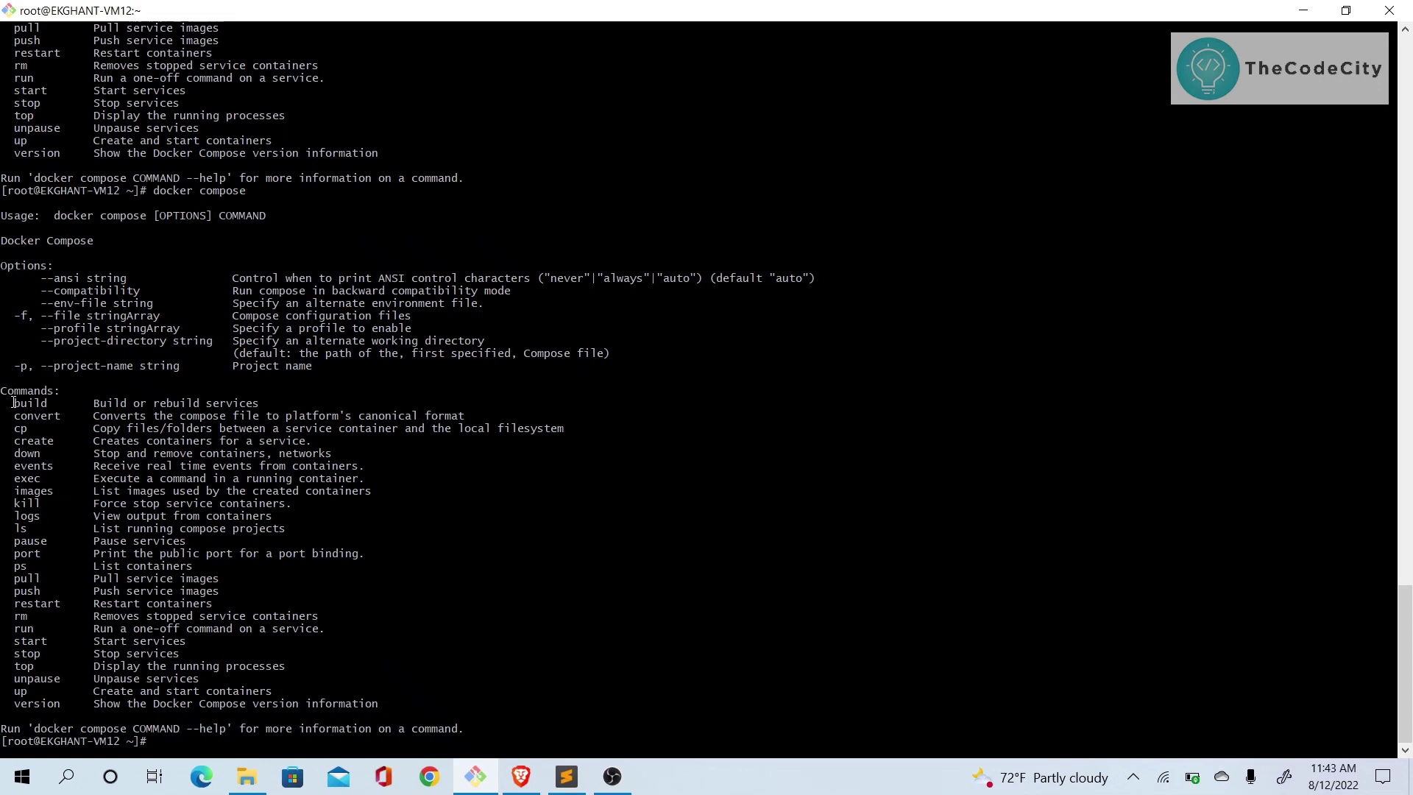
mouse_move(14, 404)
left_mouse_down()
mouse_move(151, 678)
mouse_move(155, 740)
left_mouse_up()
Run docker compose version, showing v2.6.0, and highlight the output.
key("Up")
type("--version")
key("Left")
key("Left")
key("Left")
key("BackSpace")
key("BackSpace")
key("Return")
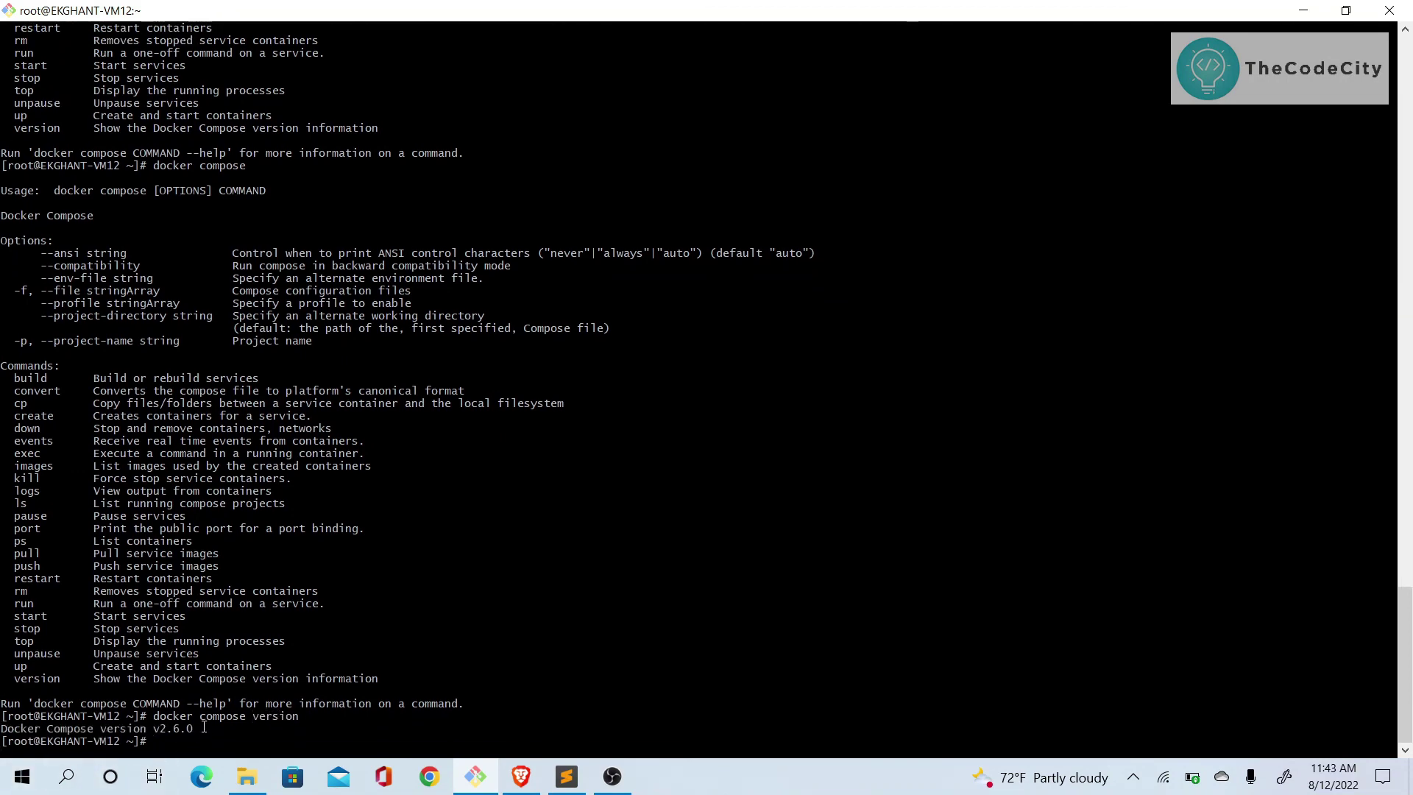
left_click_drag(203, 725, 155, 716)
left_click(155, 716)
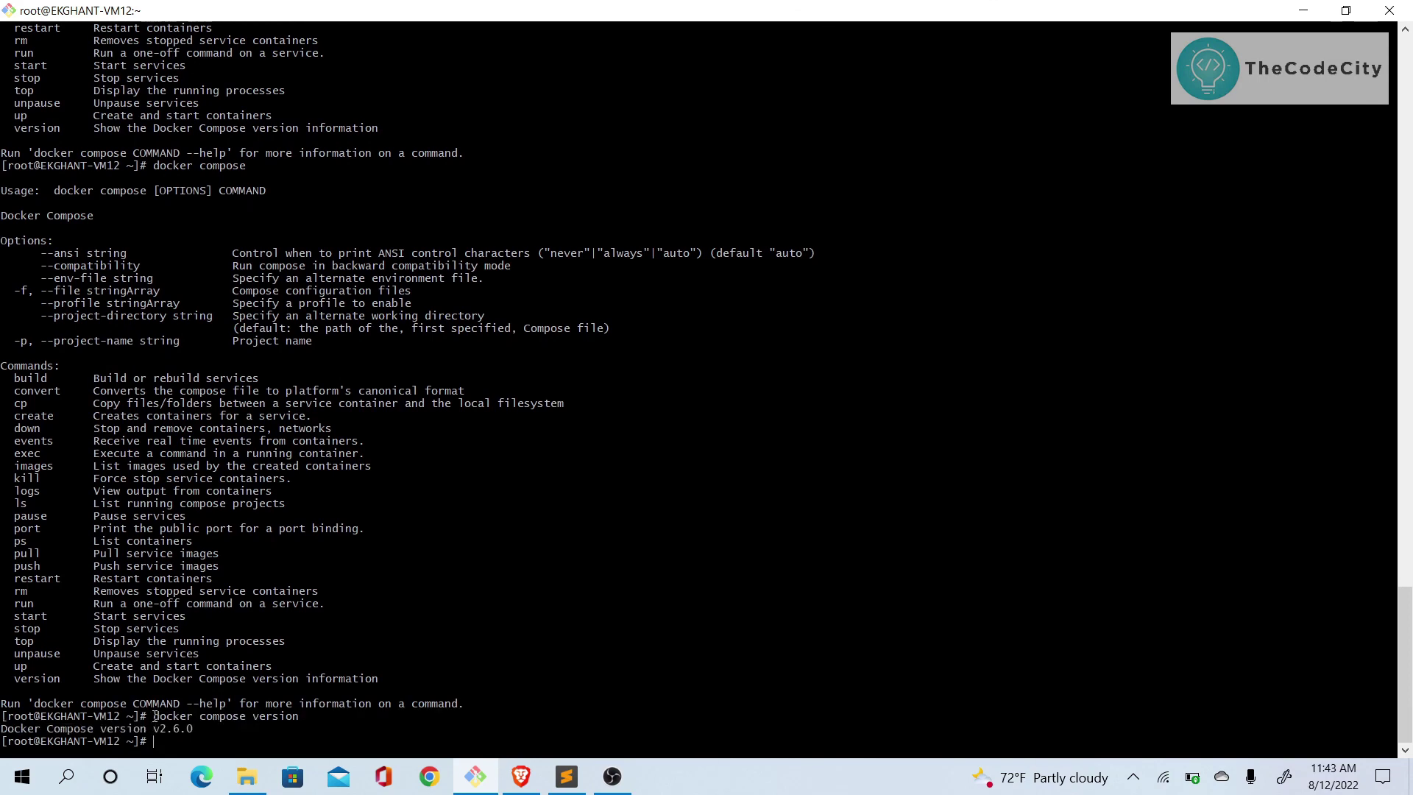